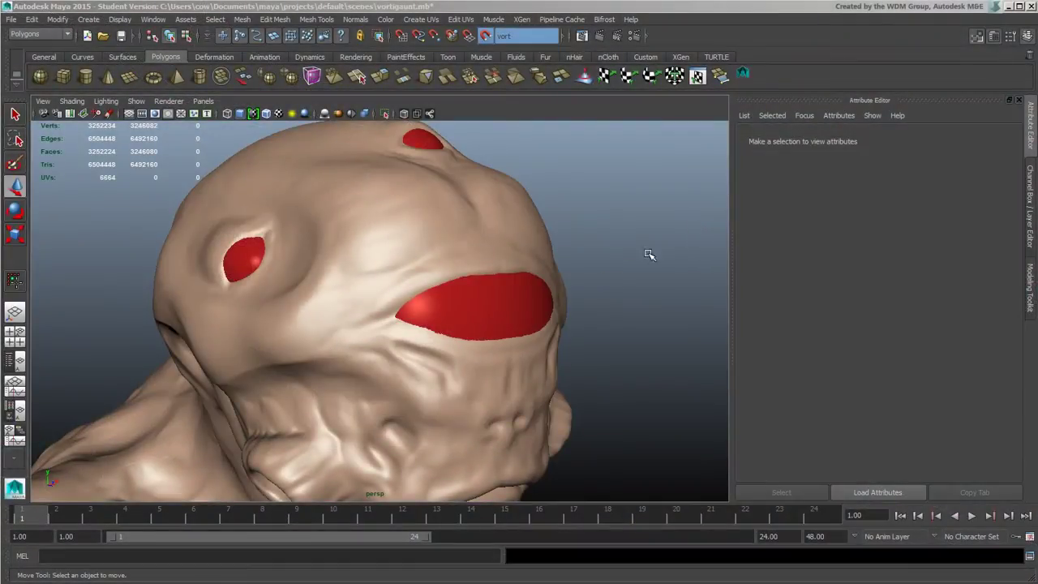
mouse_move(559, 285)
left_mouse_down("alt")
mouse_move(586, 268)
mouse_move(578, 279)
left_mouse_up("alt")
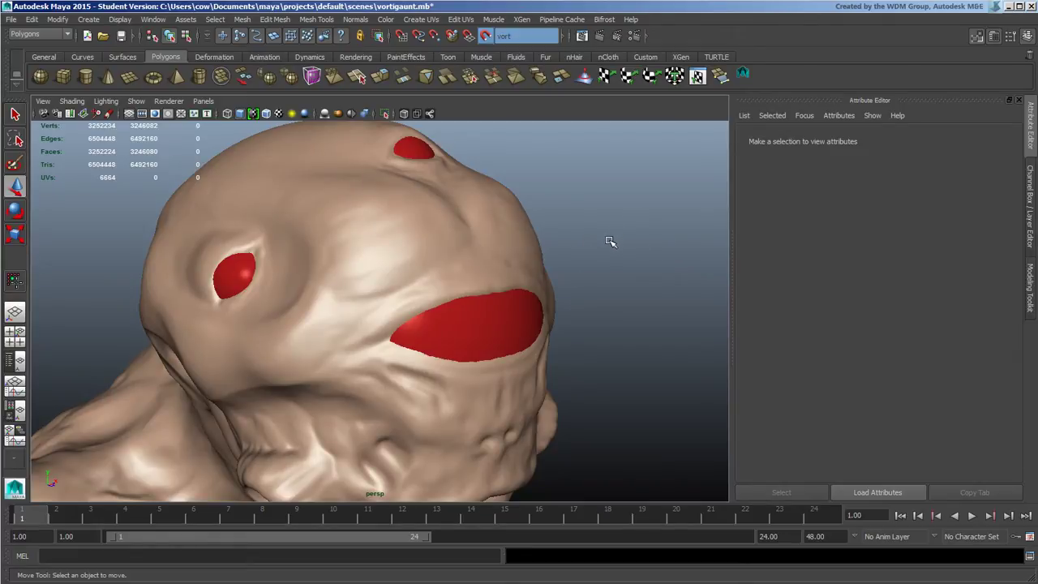
left_click_drag(559, 258, 537, 297, "alt")
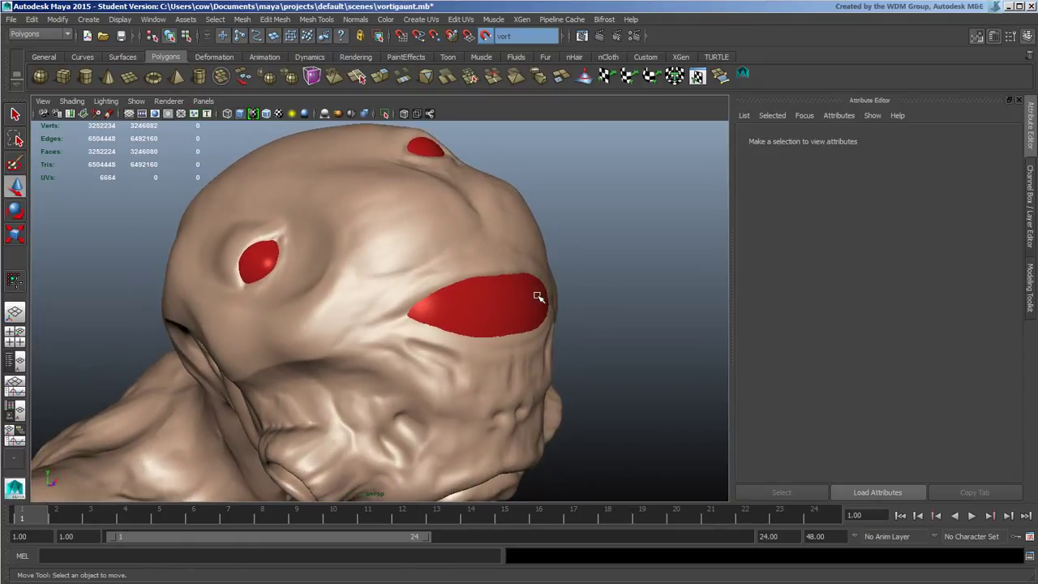
left_click_drag(475, 328, 477, 331, "alt")
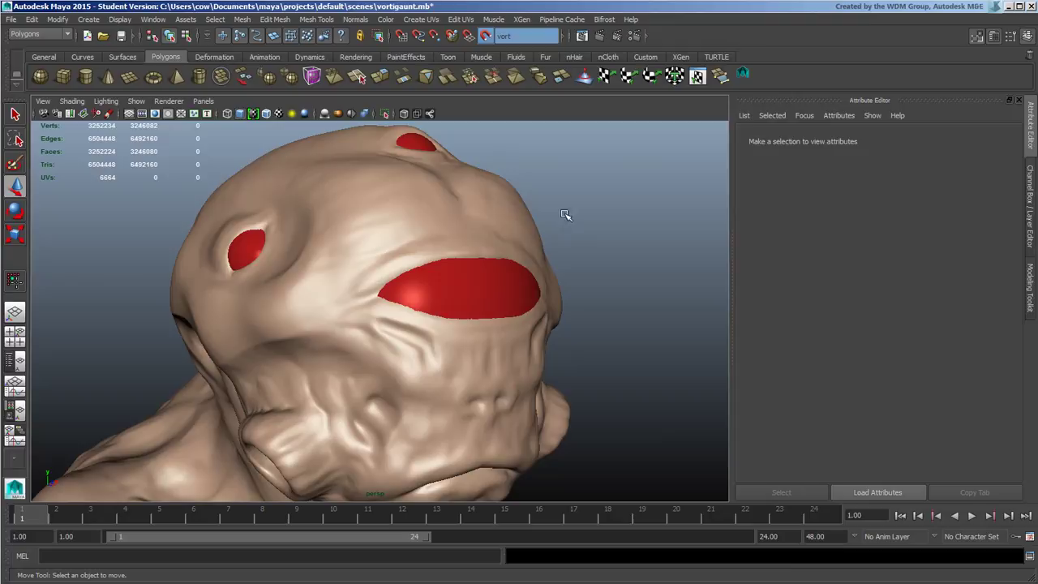
left_click_drag(528, 234, 479, 228, "alt")
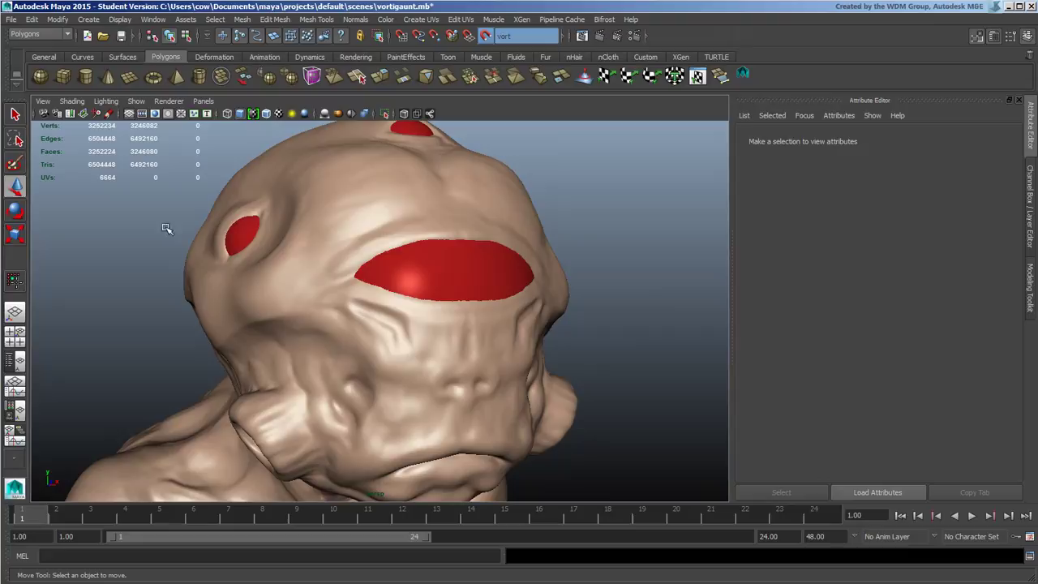
mouse_move(302, 249)
left_mouse_down("alt")
mouse_move(327, 276)
mouse_move(292, 235)
mouse_move(292, 255)
mouse_move(322, 271)
mouse_move(317, 281)
mouse_move(307, 269)
mouse_move(320, 238)
mouse_move(319, 270)
mouse_move(358, 283)
left_mouse_up("alt")
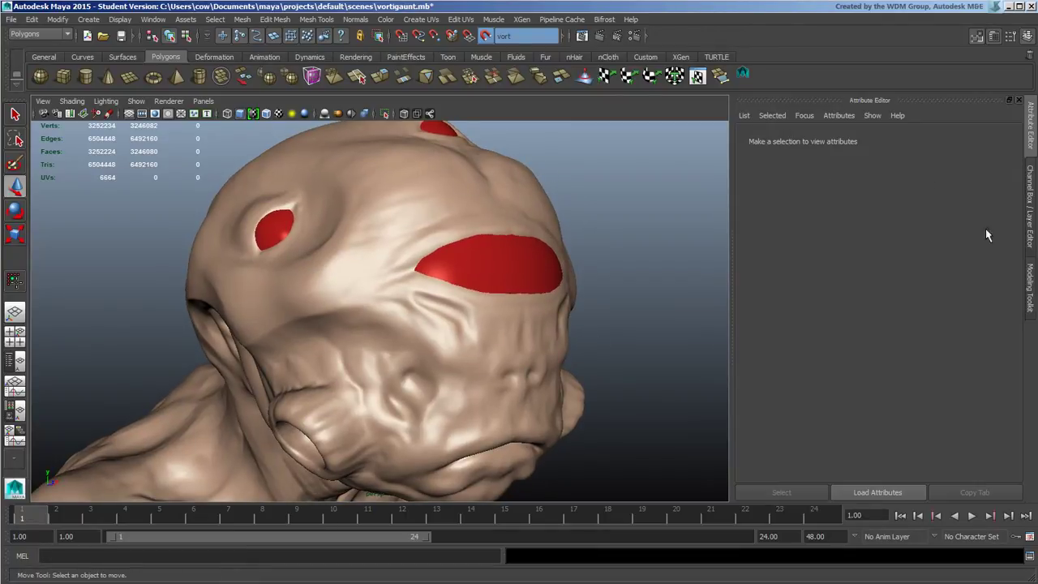
Show the Modeling Toolkit and check the load state of modelingToolkit.mll in the Plug-in Manager.
left_click(1030, 281)
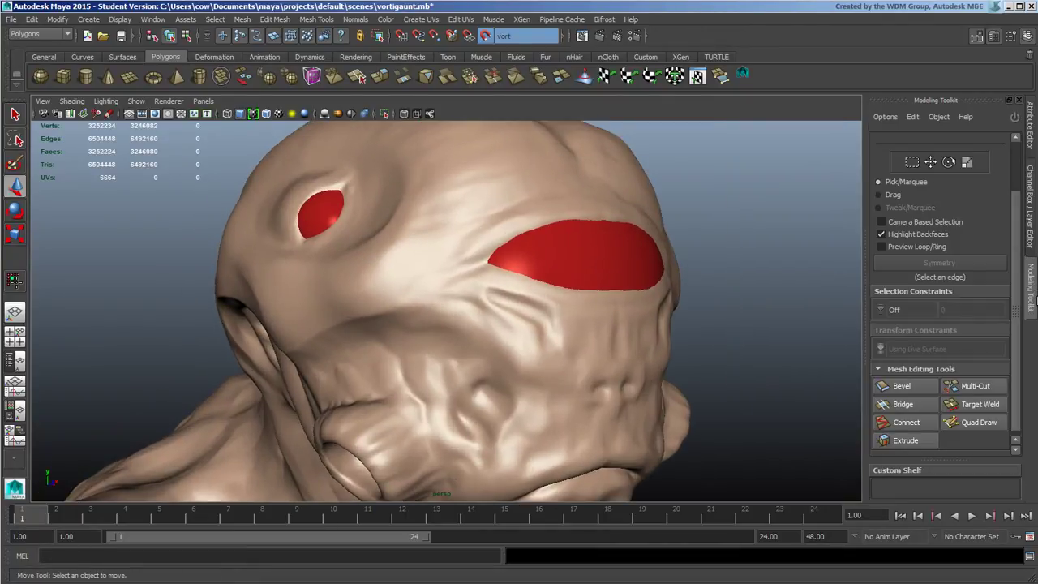
left_click(153, 18)
mouse_move(238, 87)
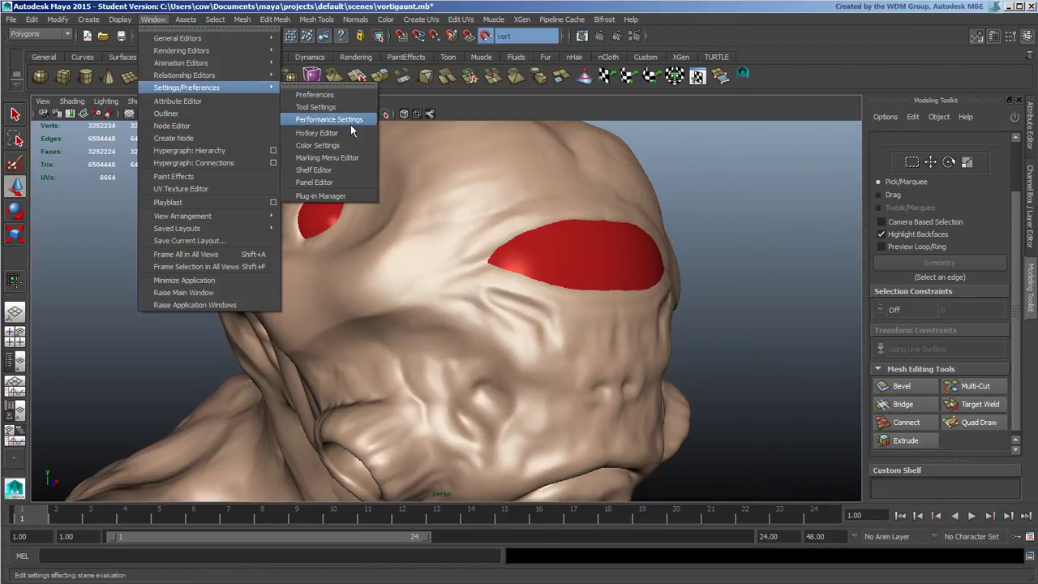
left_click(341, 196)
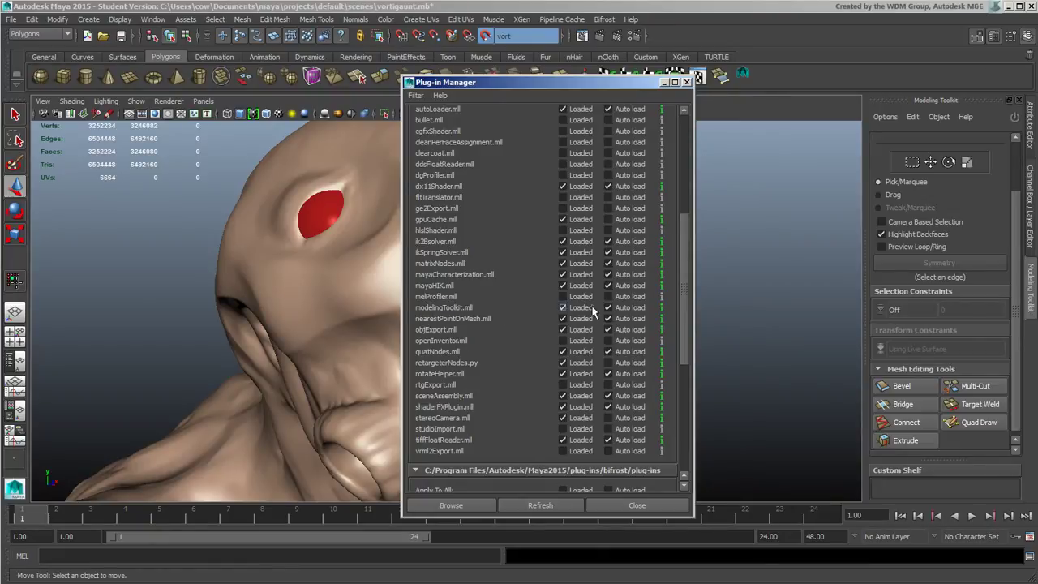
left_click(687, 82)
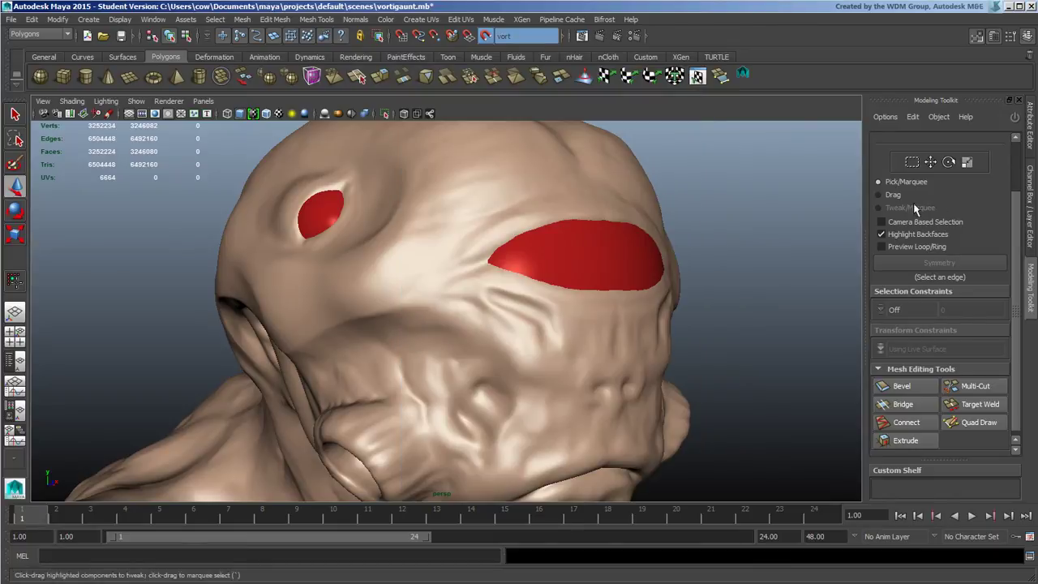
Review the Quad Draw mouse and key assignments in the Modeling Toolkit preferences.
left_click(977, 38)
left_click(977, 38)
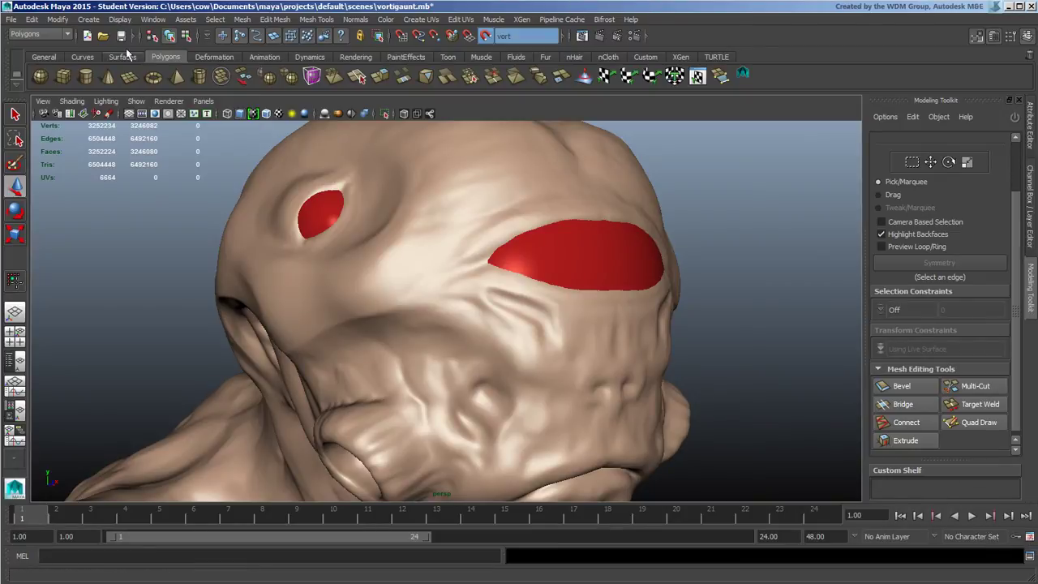
left_click(152, 21)
mouse_move(217, 88)
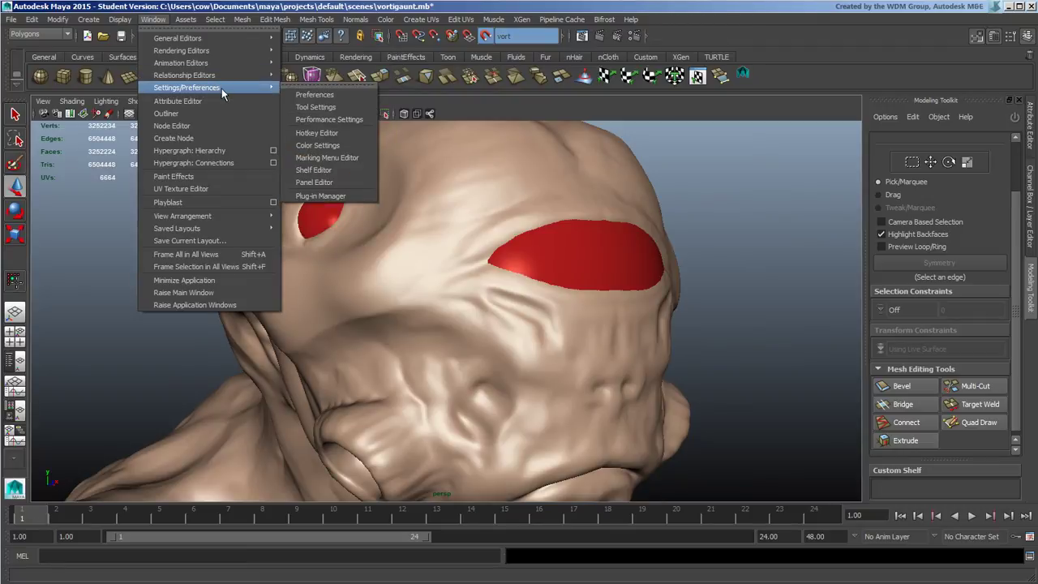
left_click(429, 7)
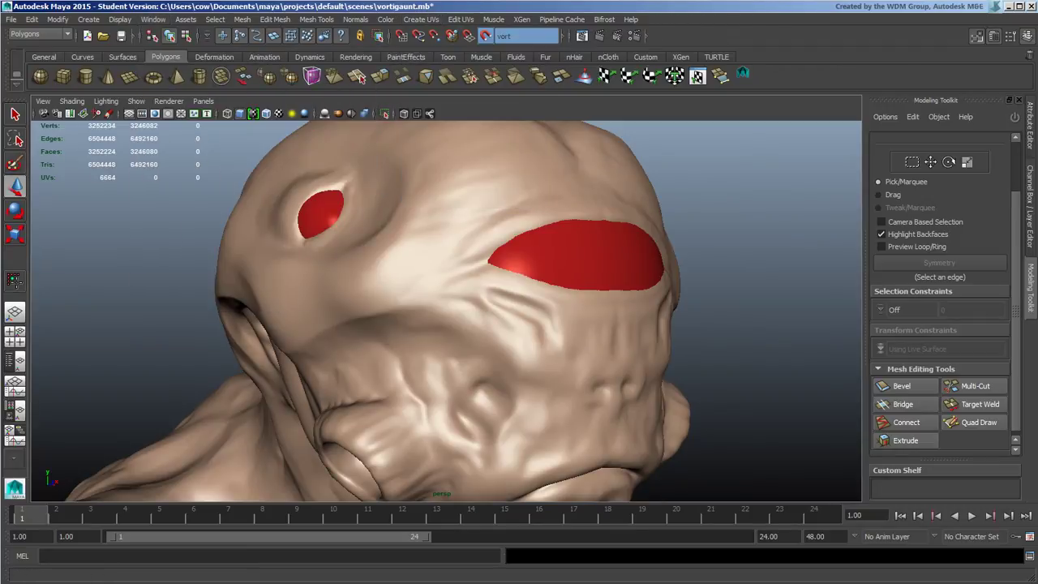
left_click_drag(1037, 156, 571, 126)
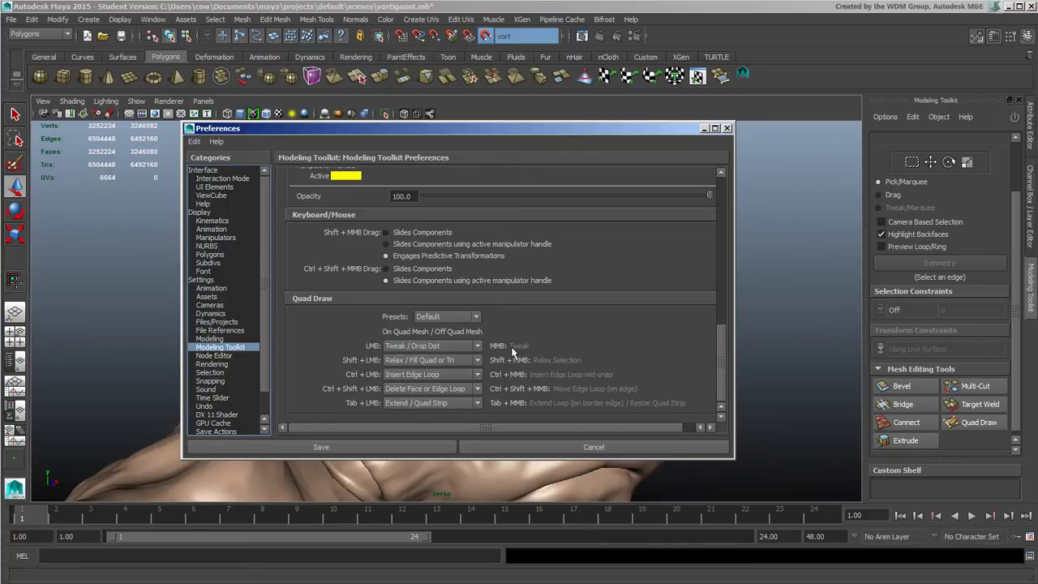
left_click_drag(628, 125, 672, 146)
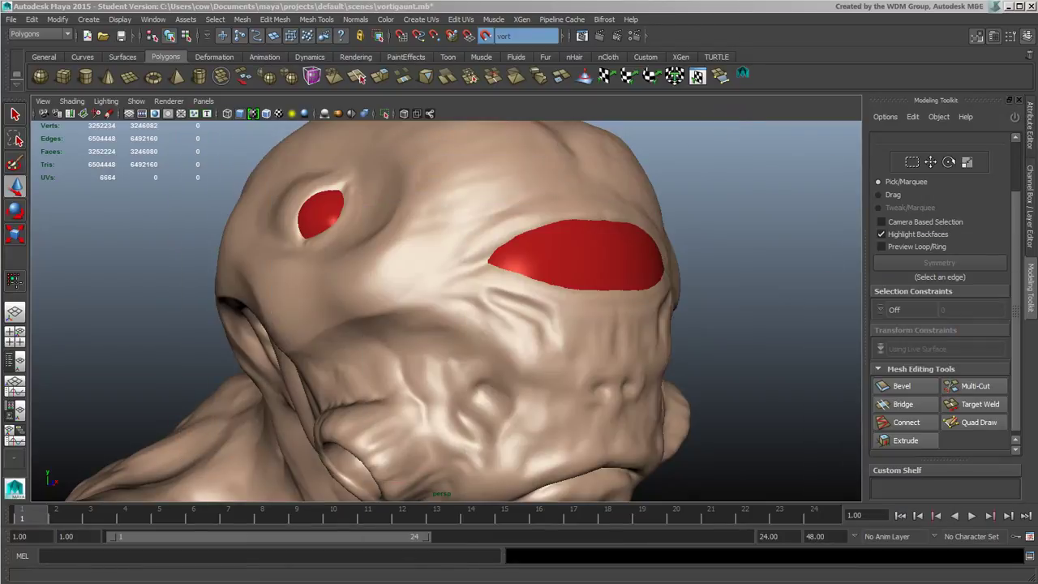
Activate Quad Draw and place four points on the brow just above the large central eye.
left_click(979, 422)
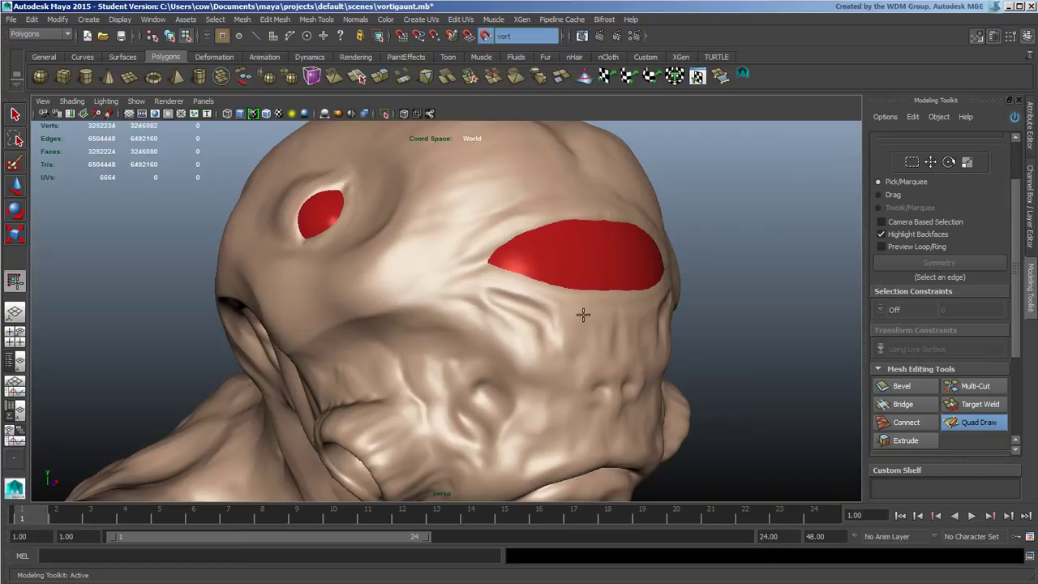
left_click_drag(644, 334, 600, 343, "alt")
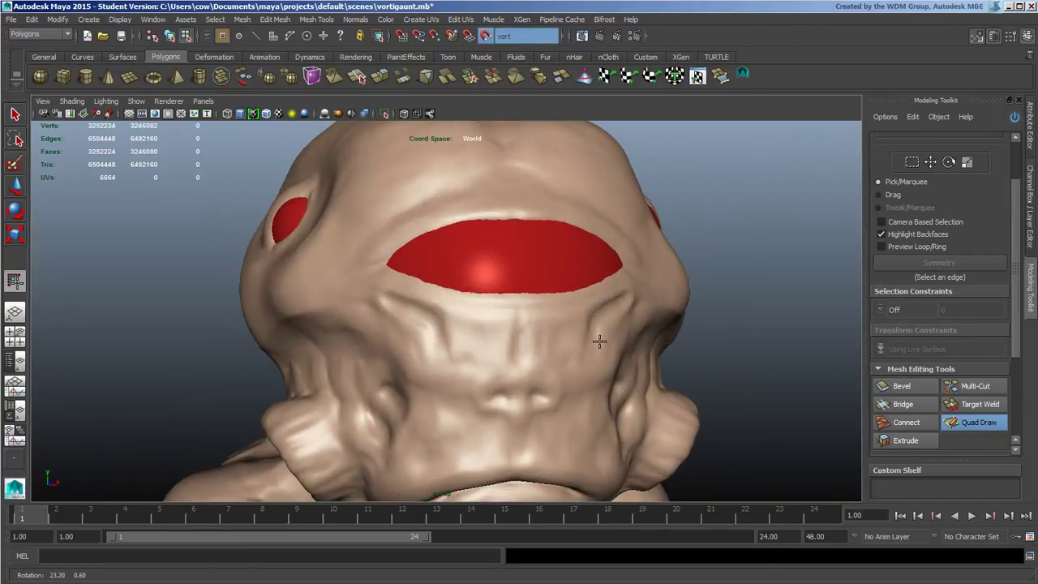
middle_click_drag(575, 317, 589, 352, "alt")
left_click_drag(589, 352, 549, 373, "alt")
right_click_drag(550, 373, 618, 355, "alt")
left_click_drag(618, 354, 525, 339, "alt")
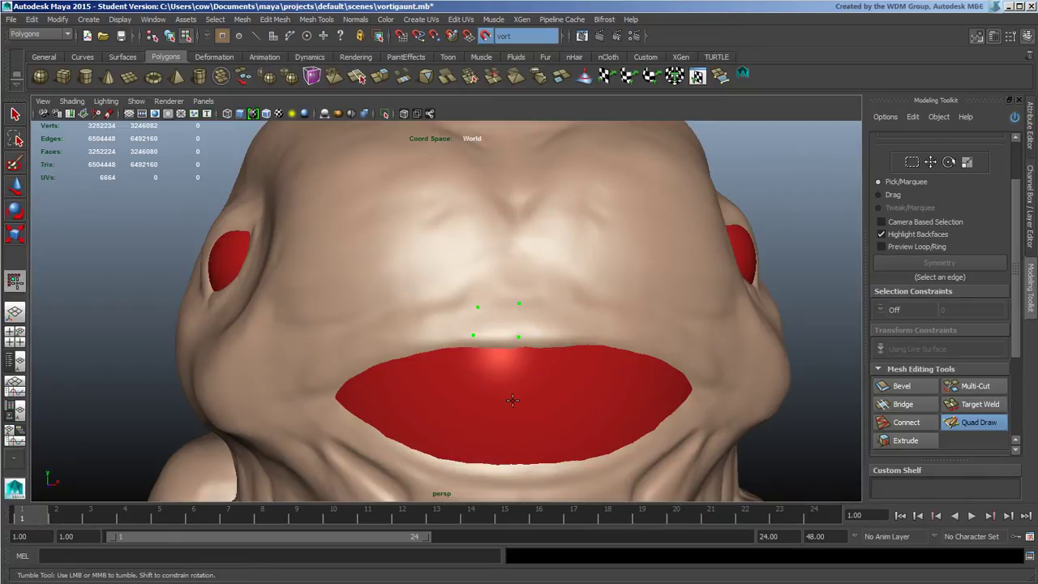
Fill two adjoining quads from points above the central eye, and undo the quads and their points.
left_click(498, 324, "shift")
left_click(459, 327, "shift")
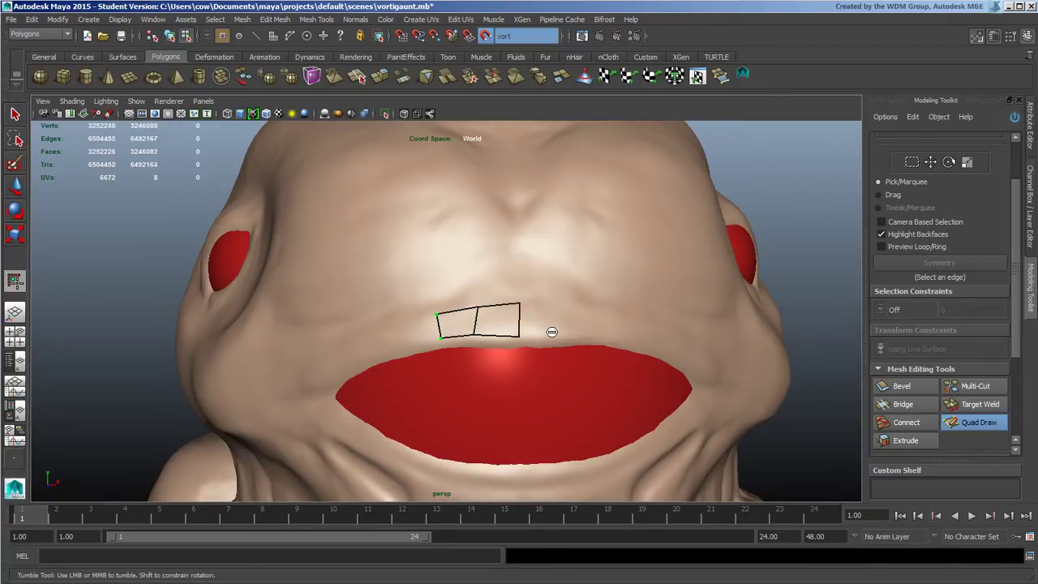
key("ctrl+z")
key("ctrl+z")
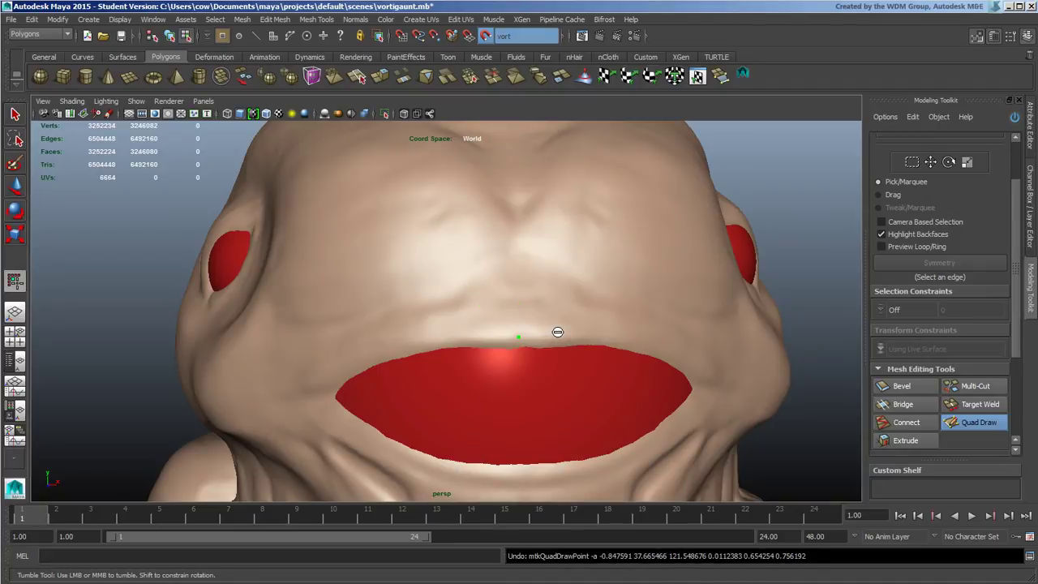
key("ctrl+z")
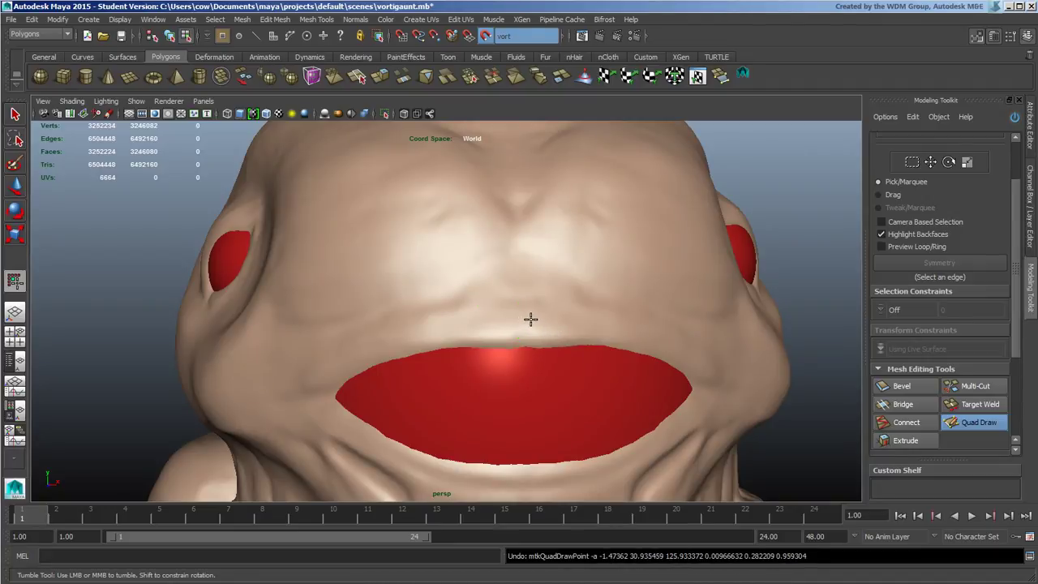
Try out quad strips across the forehead above the central eye, and undo all of them.
key("Tab")
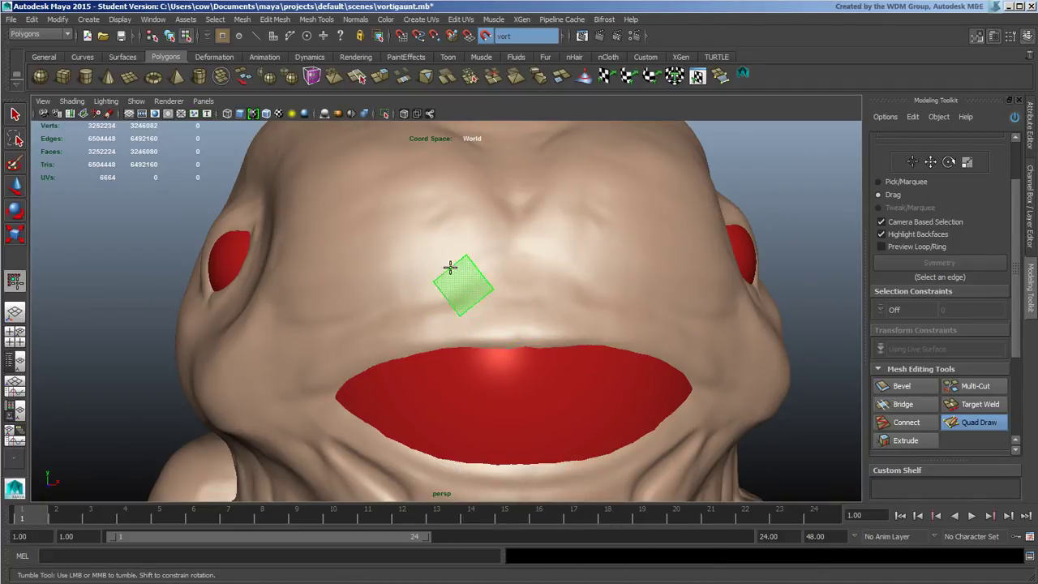
mouse_move(450, 268)
left_mouse_down()
mouse_move(408, 288)
mouse_move(472, 305)
mouse_move(552, 301)
mouse_move(374, 291)
mouse_move(465, 295)
mouse_move(454, 296)
mouse_move(477, 310)
mouse_move(554, 317)
mouse_move(360, 306)
mouse_move(466, 289)
mouse_move(461, 308)
mouse_move(392, 308)
mouse_move(535, 285)
mouse_move(408, 287)
mouse_move(465, 294)
mouse_move(621, 279)
mouse_move(421, 271)
mouse_move(421, 303)
mouse_move(619, 301)
mouse_move(376, 256)
mouse_move(576, 234)
mouse_move(600, 240)
mouse_move(436, 246)
mouse_move(312, 279)
mouse_move(640, 309)
left_mouse_up()
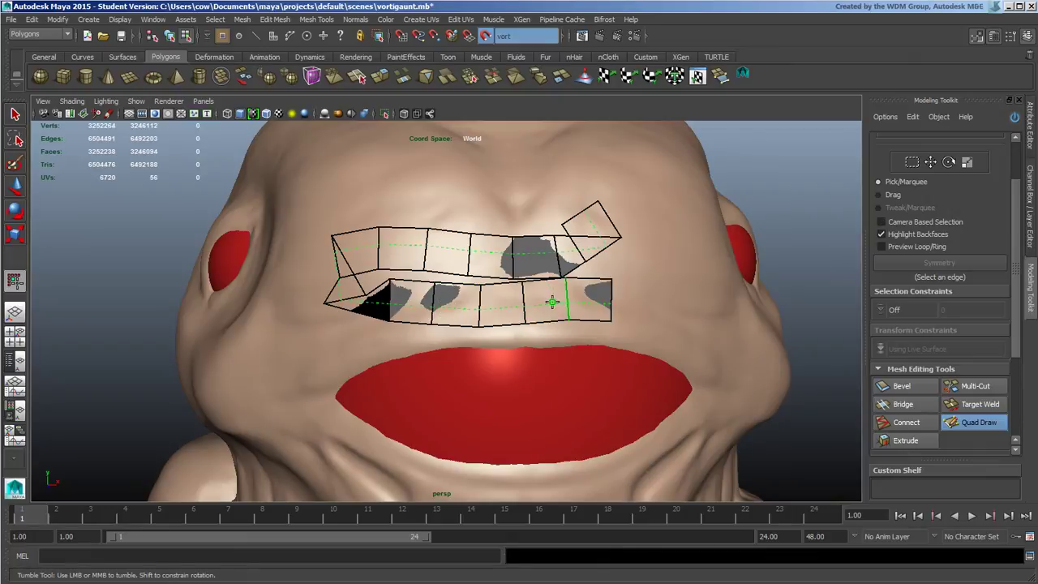
key("ctrl+z")
key("ctrl+z")
key("ctrl+z")
key("ctrl+z")
key("ctrl+z")
key("ctrl+z")
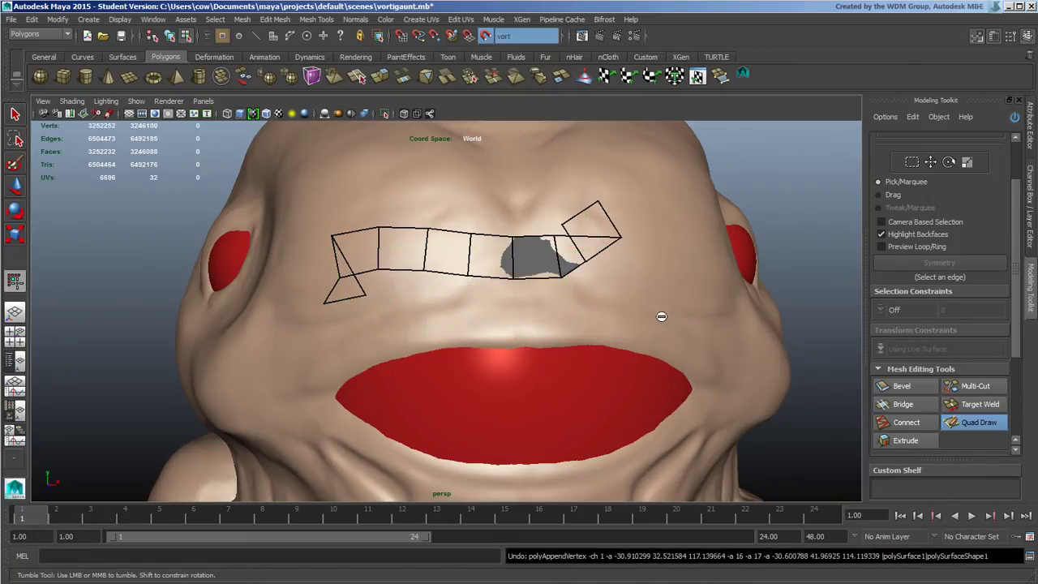
key("ctrl+z")
key("ctrl+z")
key("ctrl+z")
key("ctrl+z")
key("ctrl+z")
key("ctrl+z")
key("ctrl+z")
key("ctrl+z")
key("ctrl+z")
key("ctrl+z")
key("ctrl+z")
key("ctrl+z")
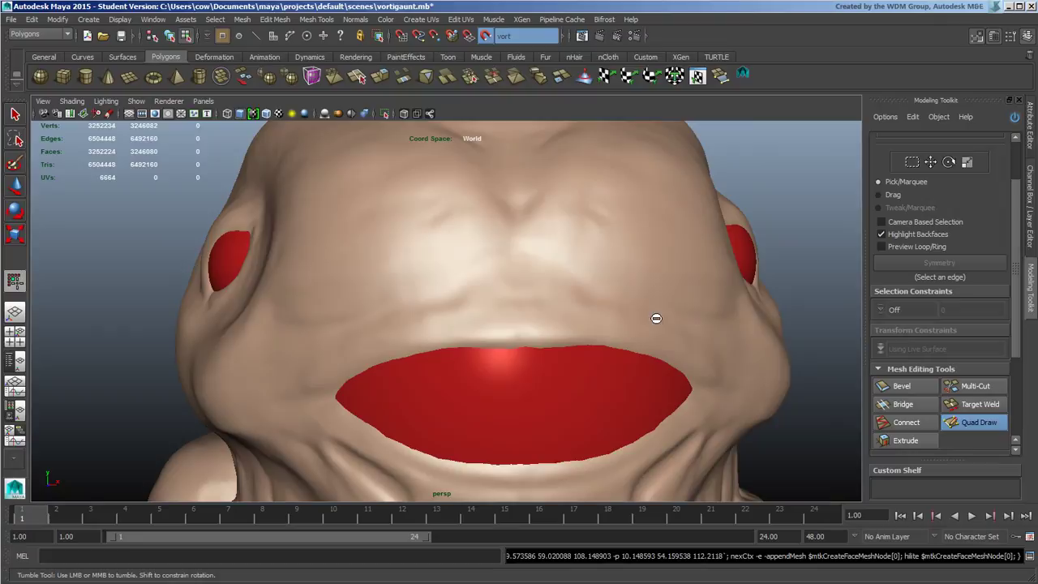
Reduce the quad strip size and lay six quads along the left half of the central eye's upper edge.
key("Tab")
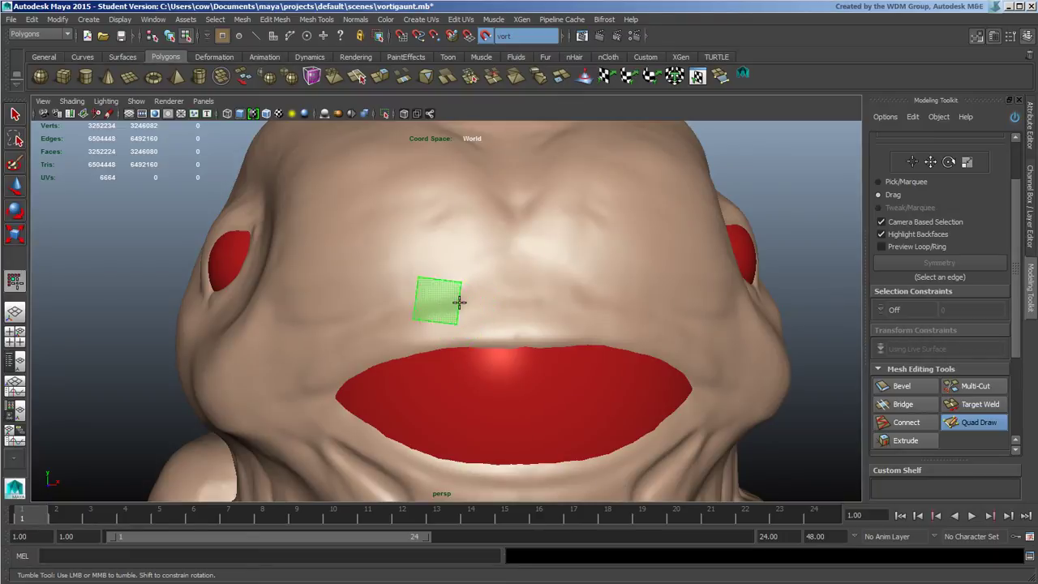
mouse_move(477, 299)
middle_mouse_down()
mouse_move(443, 303)
mouse_move(531, 290)
mouse_move(441, 302)
middle_mouse_up()
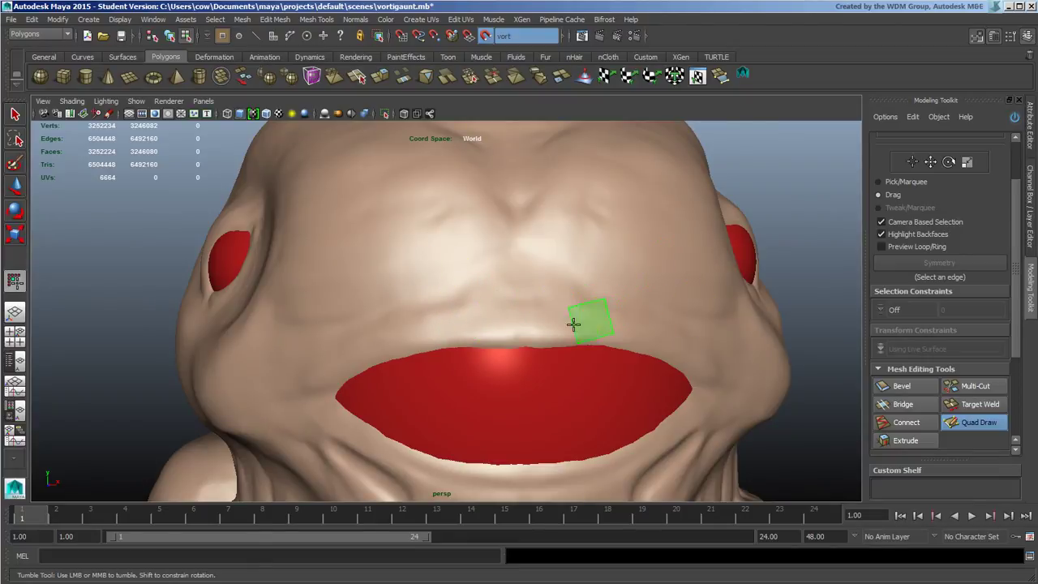
left_click(484, 321, "shift")
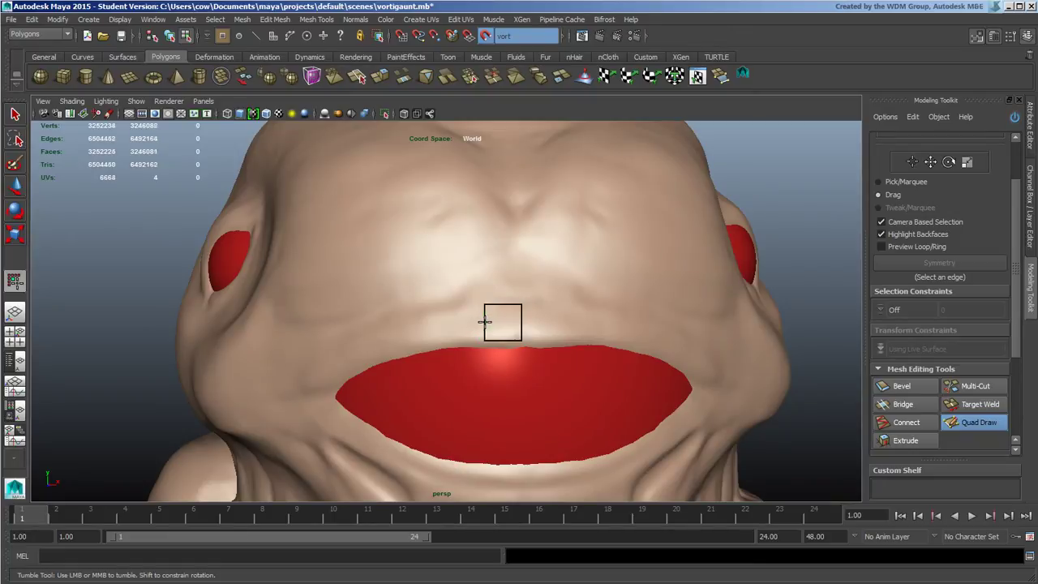
mouse_move(453, 325)
left_mouse_down()
mouse_move(364, 346)
mouse_move(311, 382)
left_mouse_up()
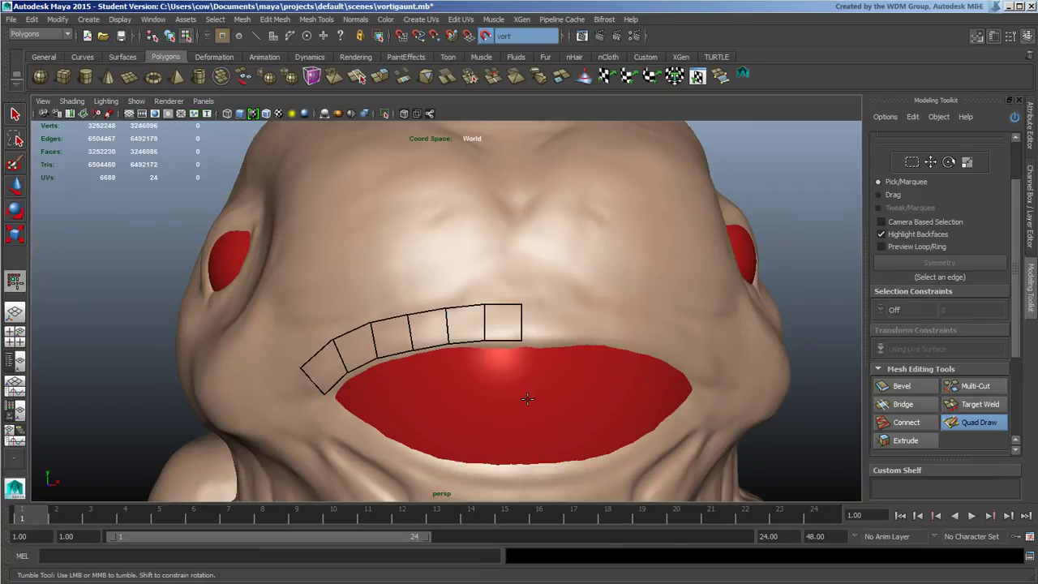
Lay a strip of six quads along the left half of the central eye's lower edge, ending near the eye corner.
left_click_drag(528, 399, 492, 379, "alt")
middle_click_drag(493, 379, 527, 334, "alt")
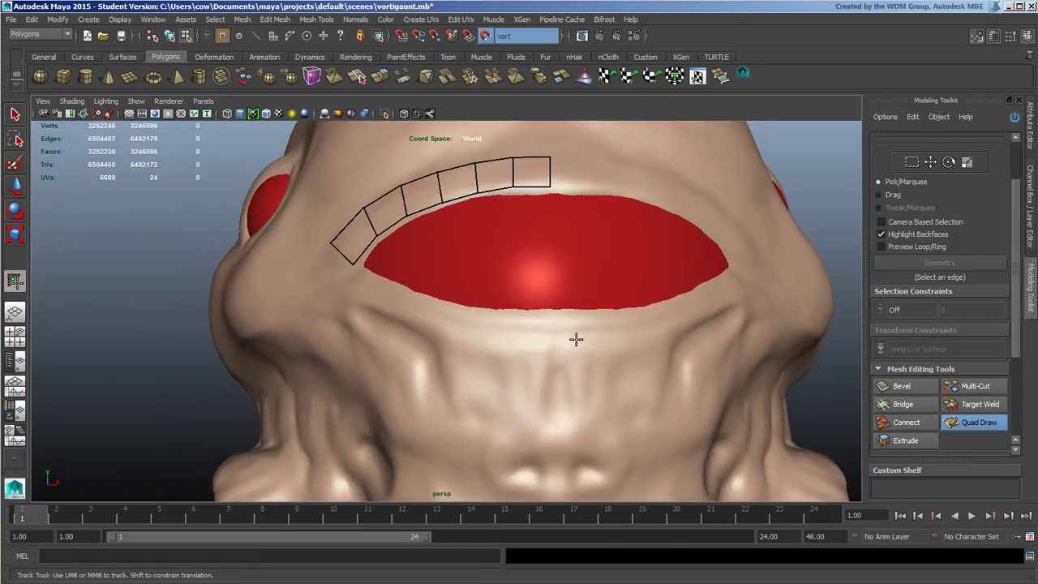
key("Tab")
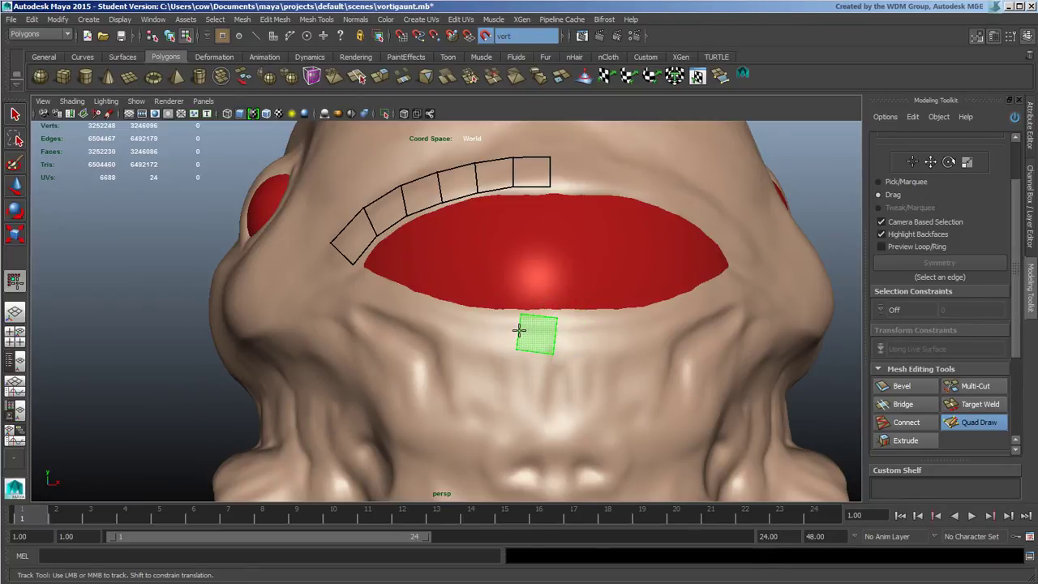
mouse_move(519, 329)
left_mouse_down()
mouse_move(371, 302)
mouse_move(339, 284)
left_mouse_up()
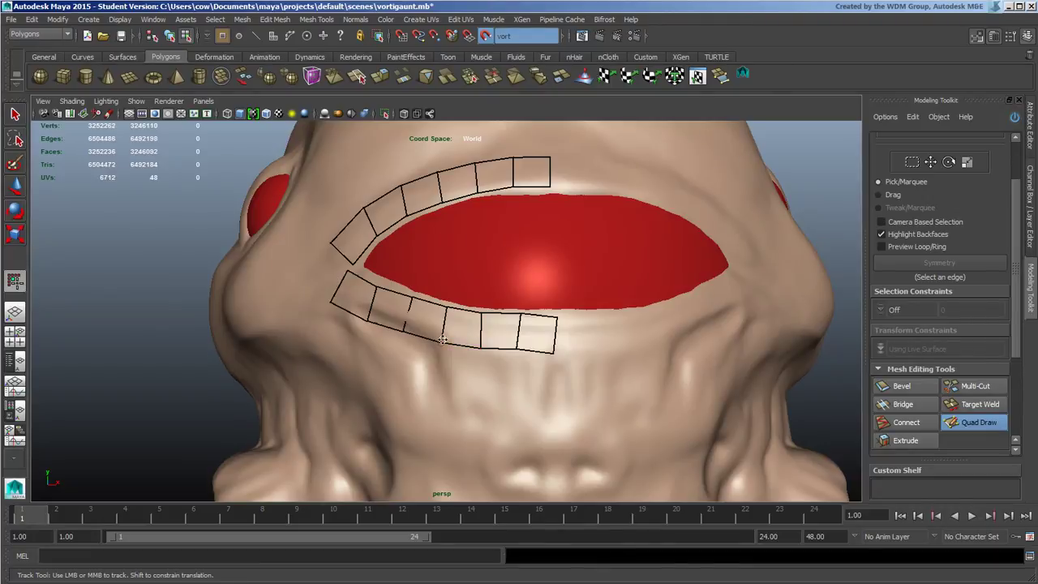
Tweak the end vertices and edge of the lower quad strip so they follow the central eye's rim near its corner.
left_click_drag(461, 328, 532, 324, "alt")
right_click_drag(532, 324, 618, 307, "alt")
middle_click_drag(618, 307, 573, 316, "alt")
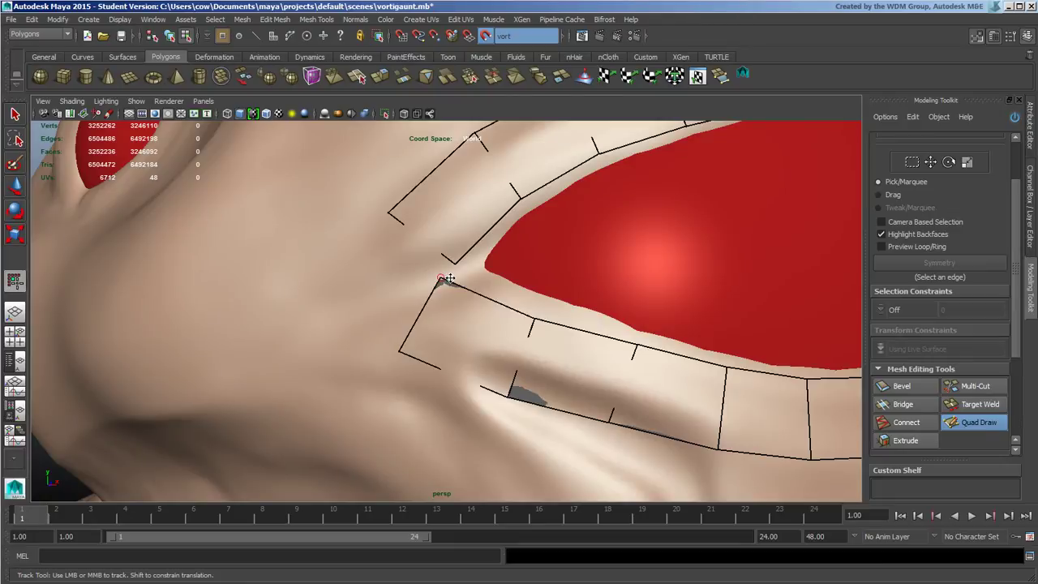
left_click_drag(443, 280, 466, 289)
left_click_drag(536, 320, 541, 318)
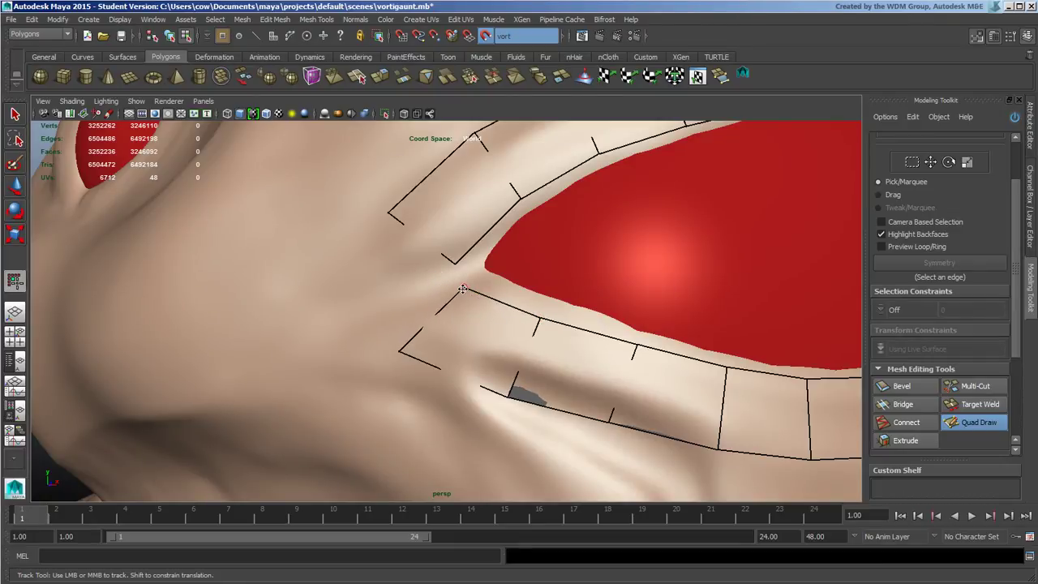
left_click_drag(462, 289, 458, 292, "shift")
left_click_drag(400, 349, 407, 351, "shift")
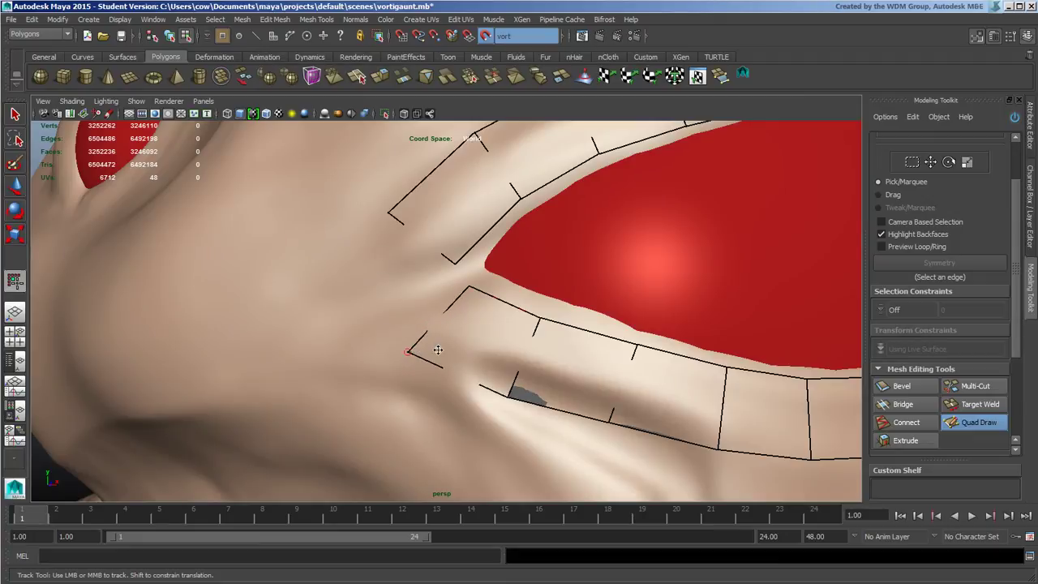
left_click_drag(477, 329, 486, 330)
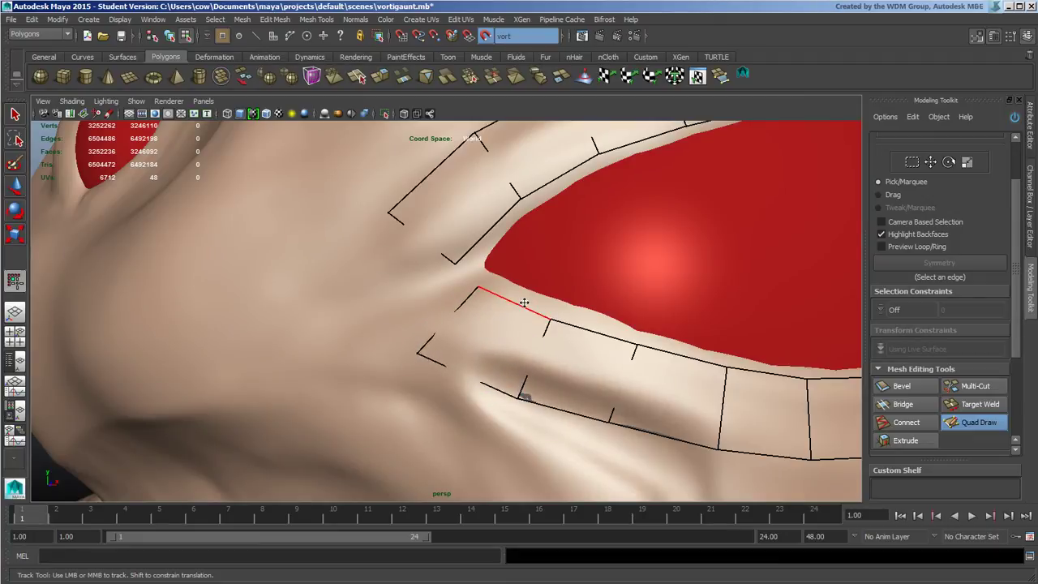
mouse_move(524, 302)
left_mouse_down()
mouse_move(533, 293)
mouse_move(526, 300)
mouse_move(558, 317)
mouse_move(488, 285)
mouse_move(478, 292)
left_mouse_up()
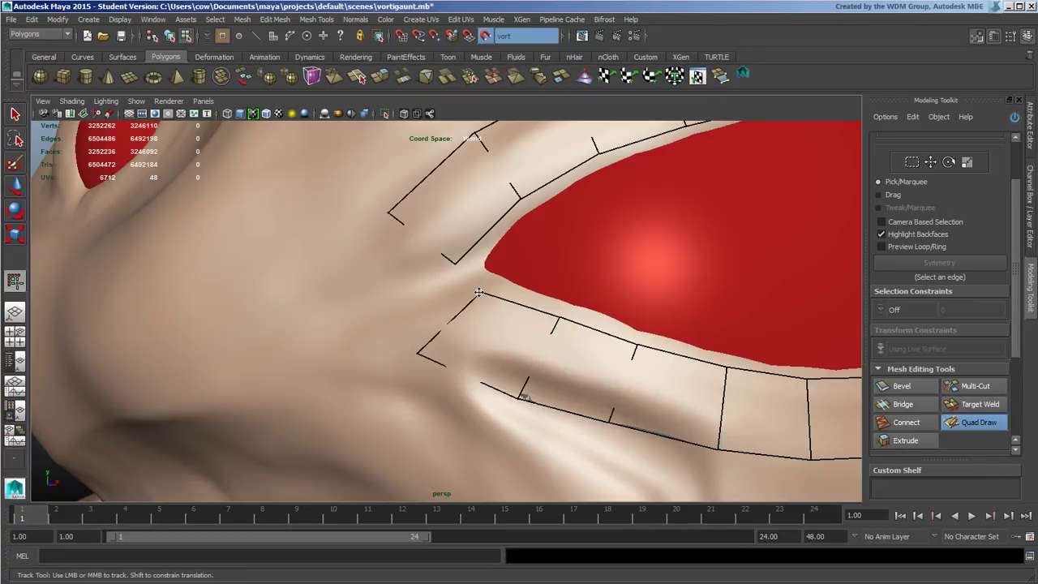
left_click_drag(420, 352, 428, 362)
left_click_drag(510, 327, 513, 324)
Pull the upper strip's inner end vertex toward the eye corner and fill three quads joining the upper and lower strips.
left_click_drag(457, 263, 471, 257)
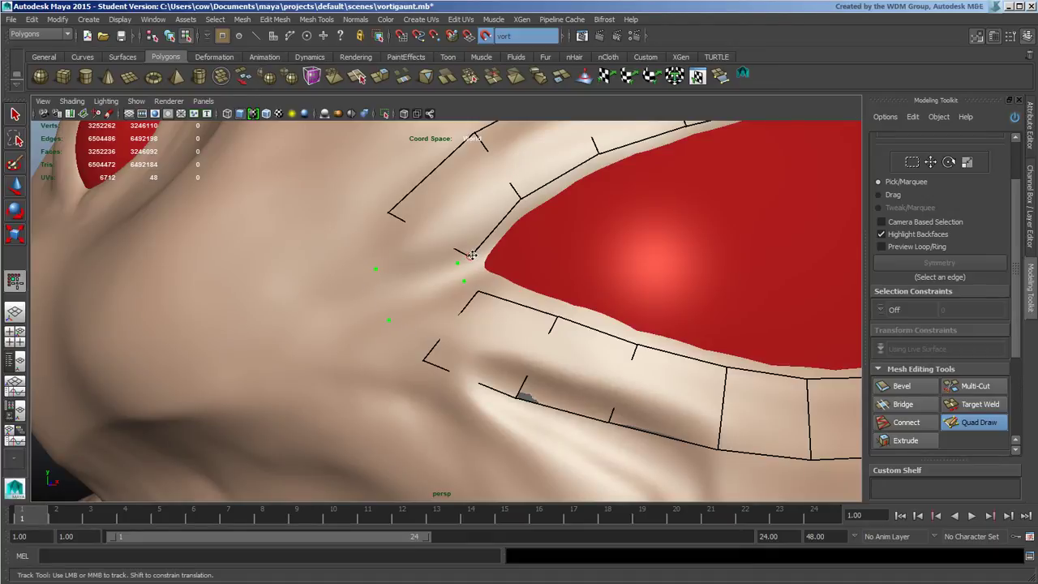
left_click(416, 281, "shift")
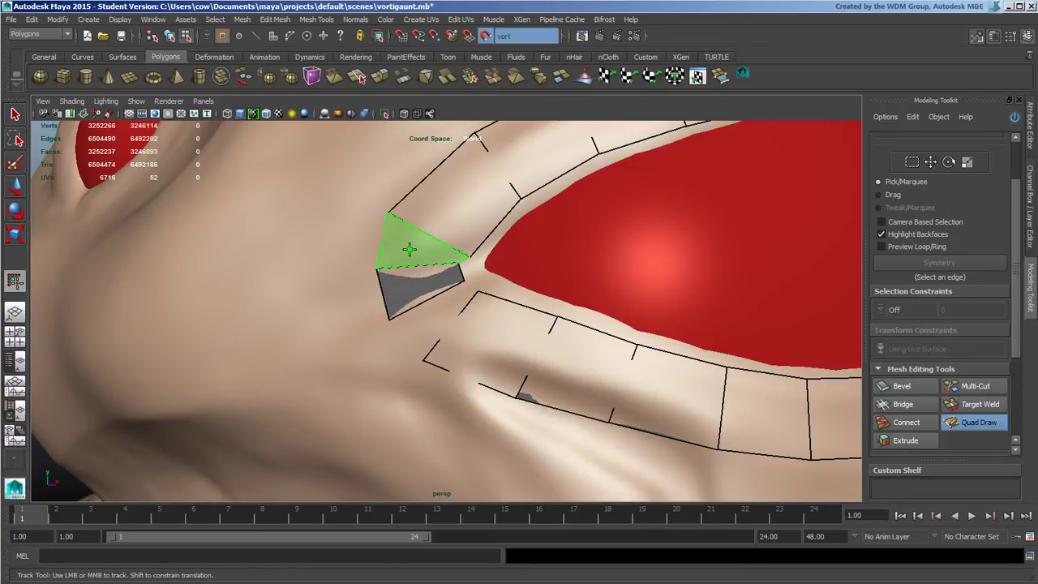
left_click(409, 248, "shift")
left_click(429, 324, "shift")
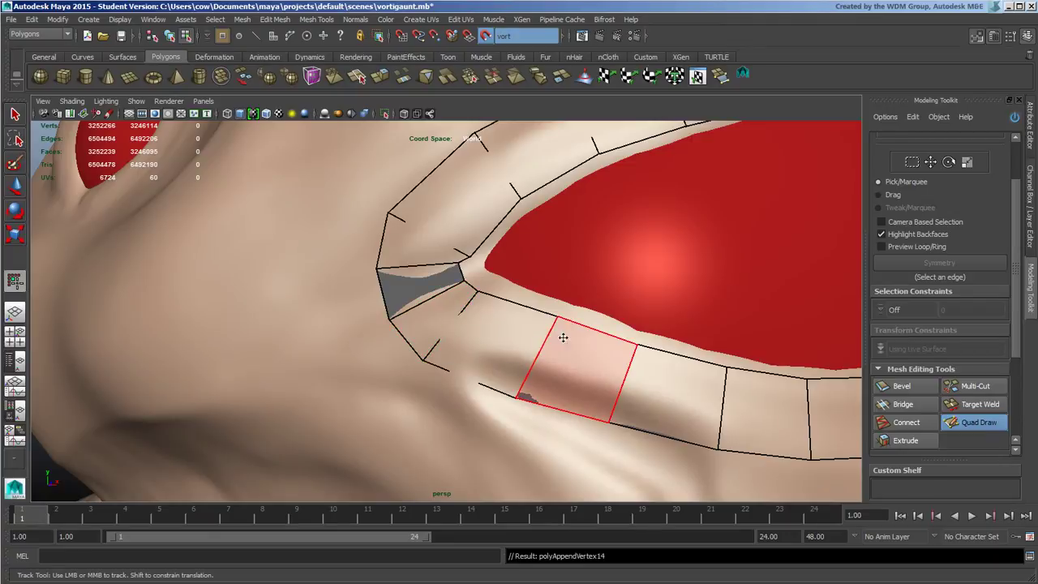
Extend five outer edges of the upper strip toward the forehead to form a second row of quads.
left_click_drag(690, 328, 616, 324, "alt")
right_click_drag(616, 324, 482, 300, "alt")
mouse_move(482, 301)
left_mouse_down("alt")
mouse_move(429, 308)
mouse_move(470, 300)
left_mouse_up("alt")
middle_click_drag(469, 301, 421, 344, "alt")
right_click_drag(365, 348, 447, 320, "alt")
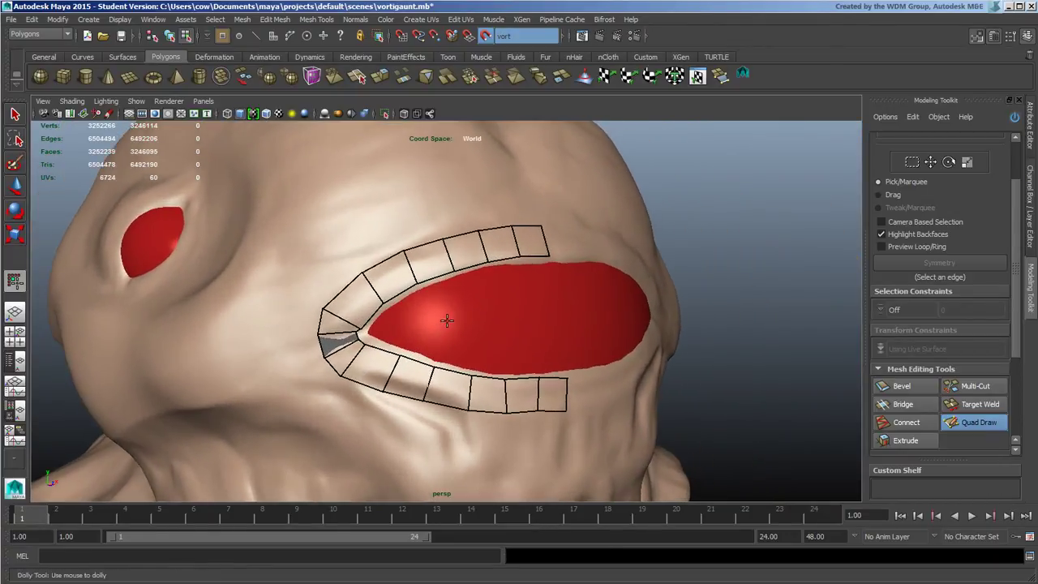
middle_click_drag(426, 305, 381, 356, "alt")
right_click_drag(376, 355, 426, 346, "alt")
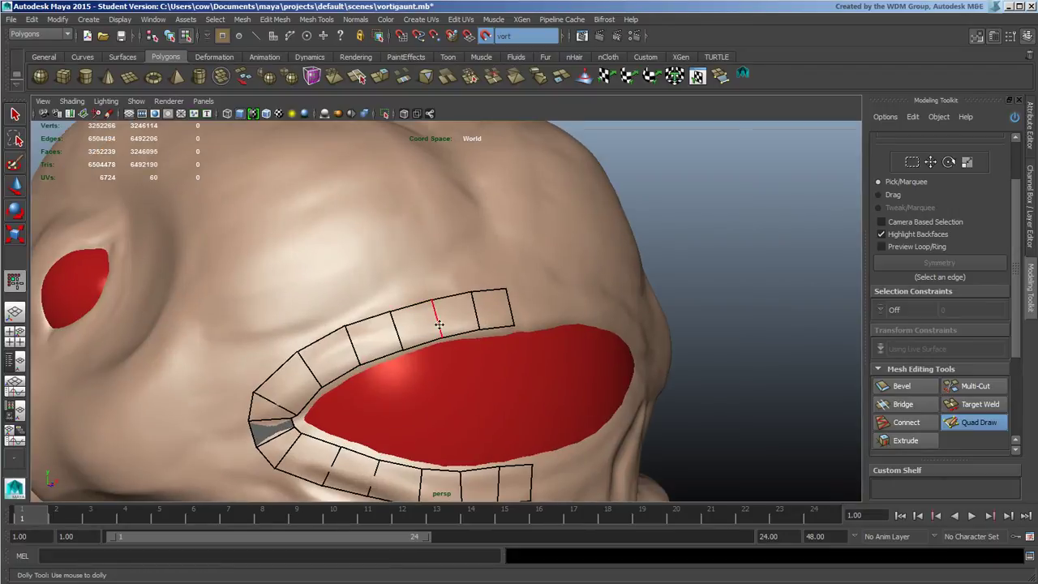
left_click(439, 324, "ctrl")
key("Tab")
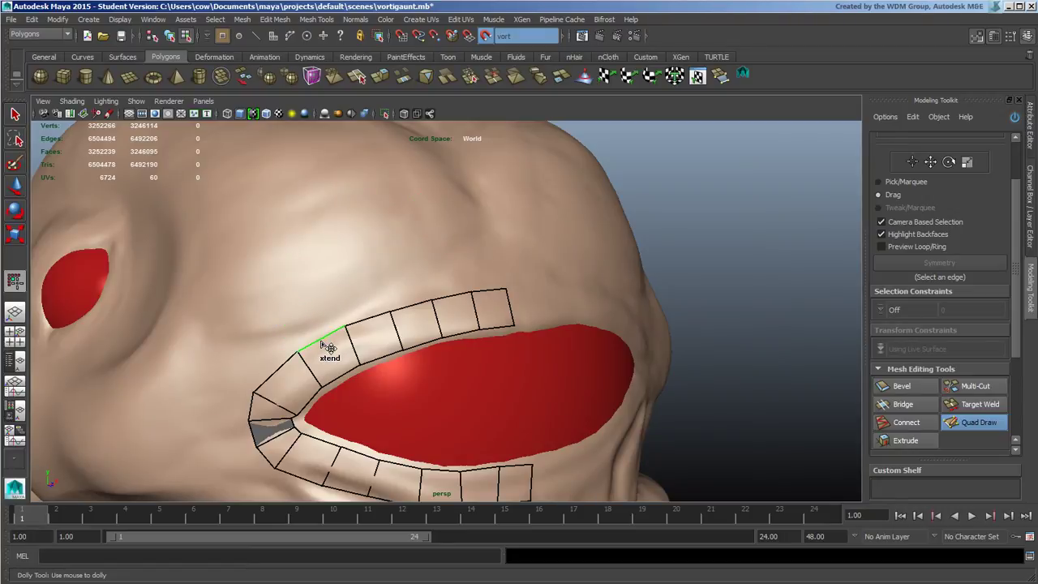
left_click_drag(328, 346, 309, 287)
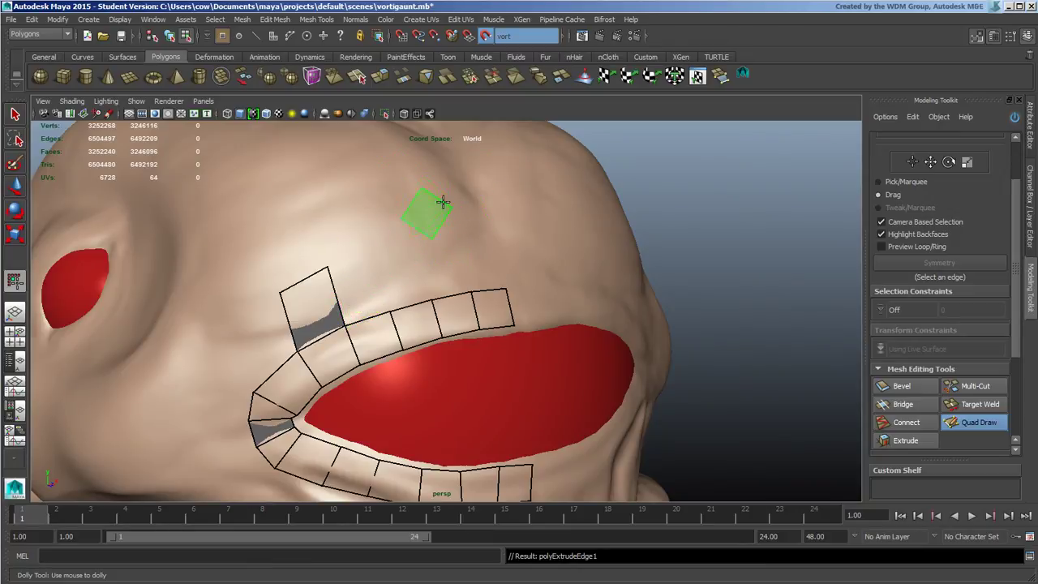
mouse_move(413, 253)
middle_mouse_down()
mouse_move(494, 249)
mouse_move(417, 249)
middle_mouse_up()
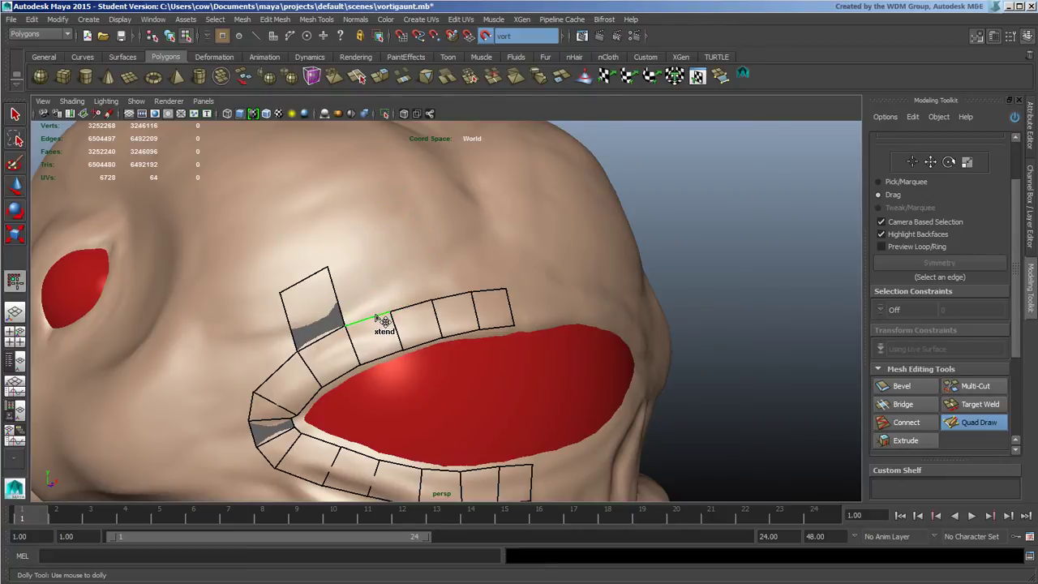
left_click_drag(385, 322, 380, 261, "shift")
middle_click_drag(370, 257, 360, 260)
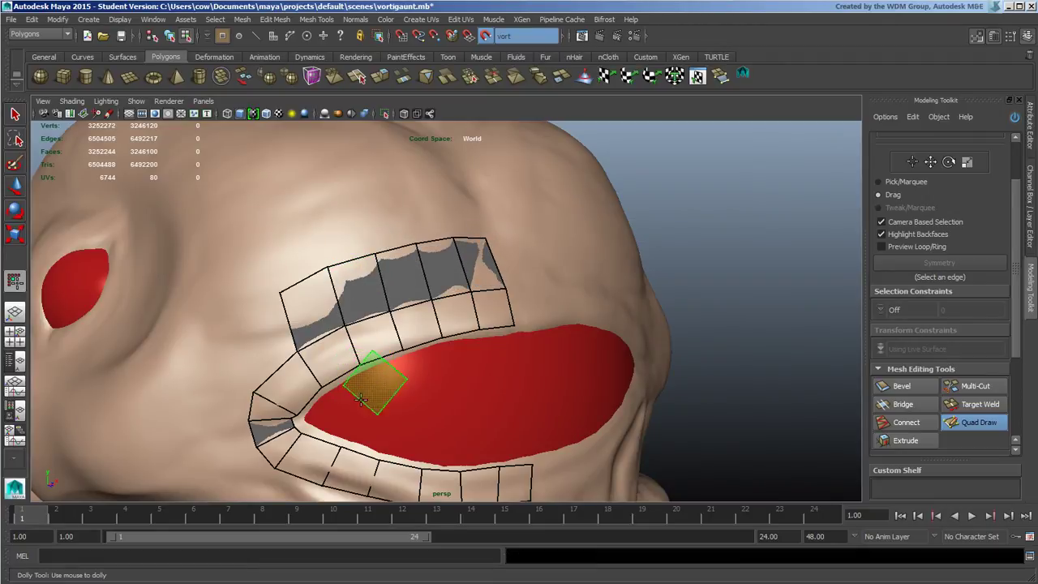
Extend another quad from the upper strip's outer edge near the eye corner, weld it to the adjoining quad, and delete it.
key("q")
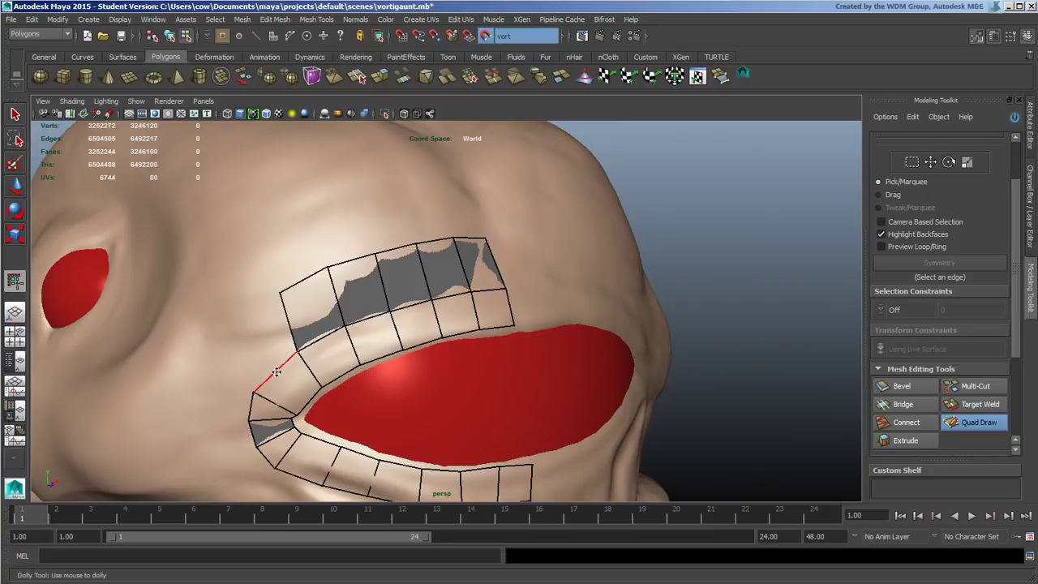
key("Tab")
left_click_drag(280, 371, 250, 327)
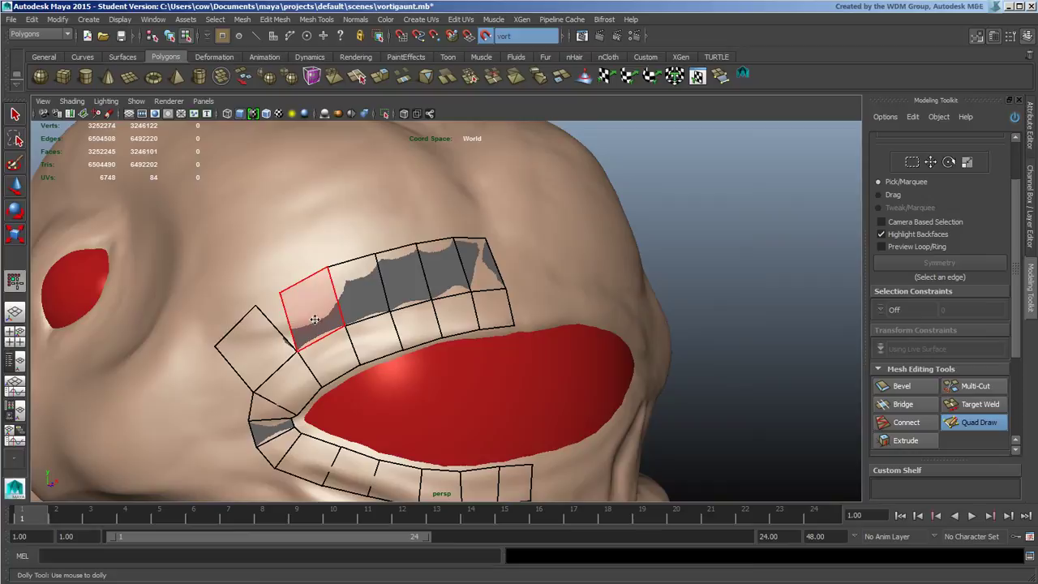
mouse_move(255, 308)
left_mouse_down()
mouse_move(277, 295)
mouse_move(270, 292)
left_mouse_up()
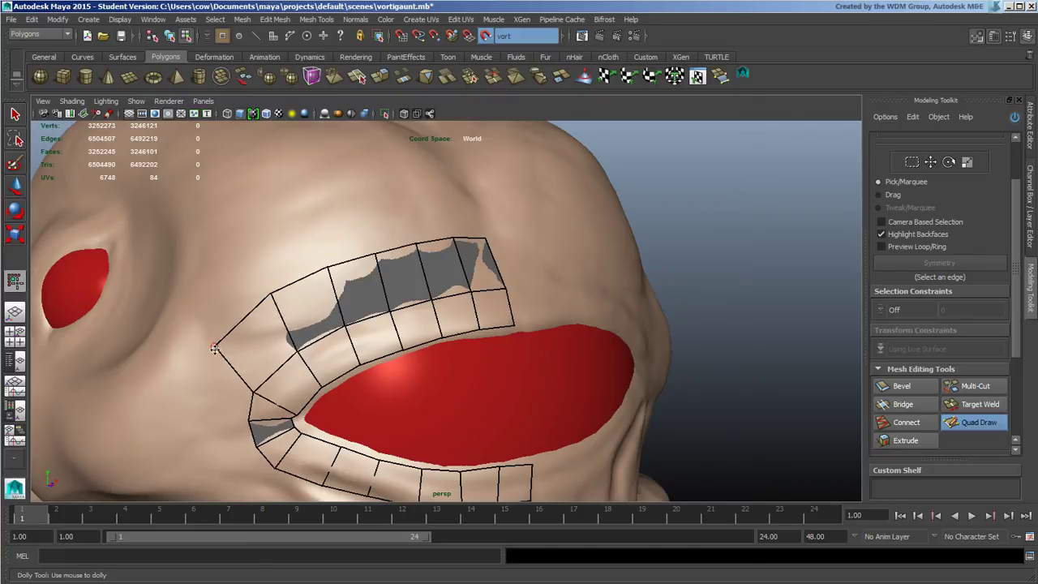
left_click_drag(214, 348, 227, 332)
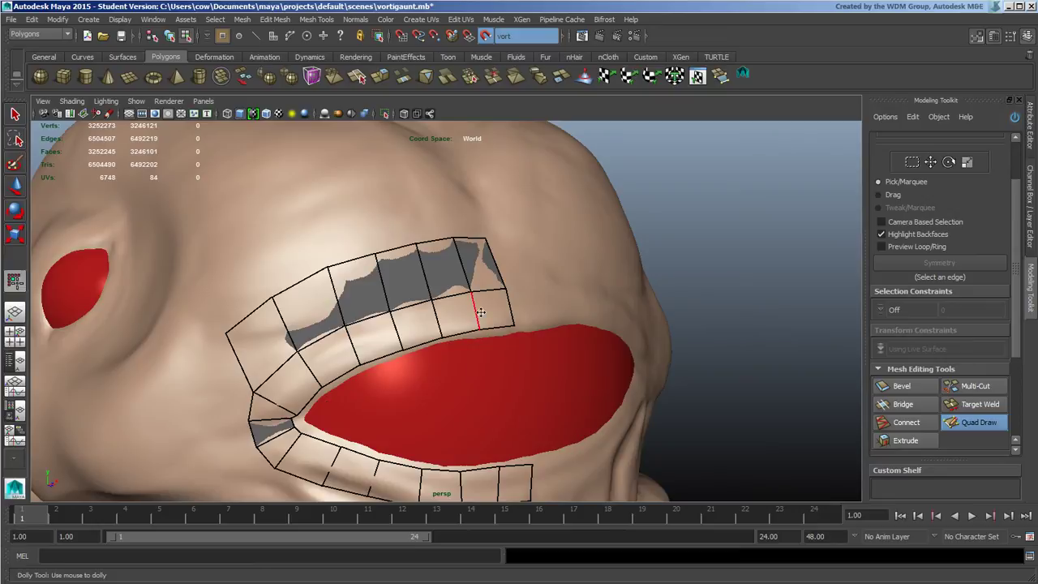
left_click_drag(564, 293, 539, 325, "alt")
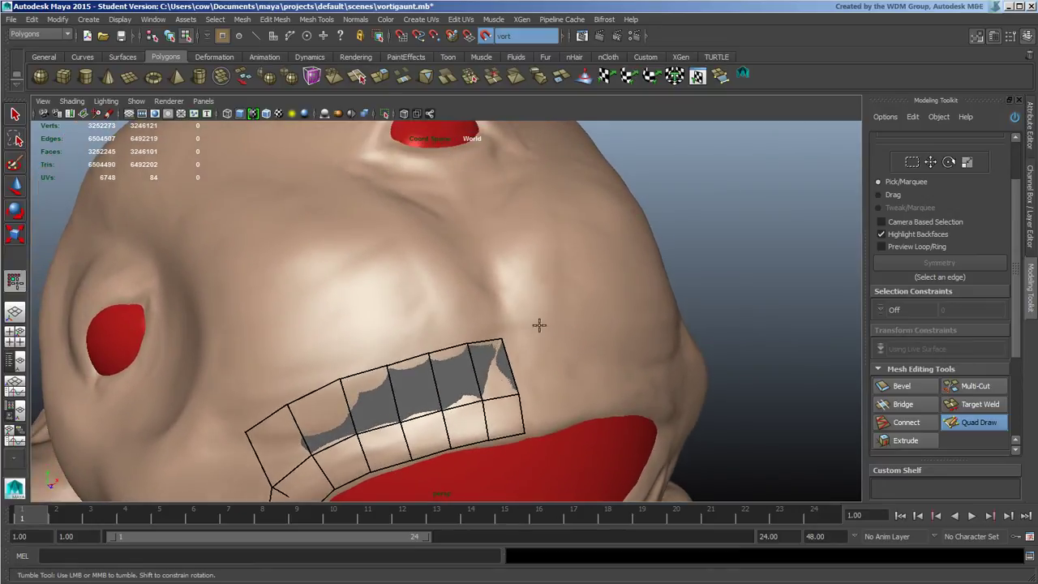
left_click(285, 446, "ctrl+shift")
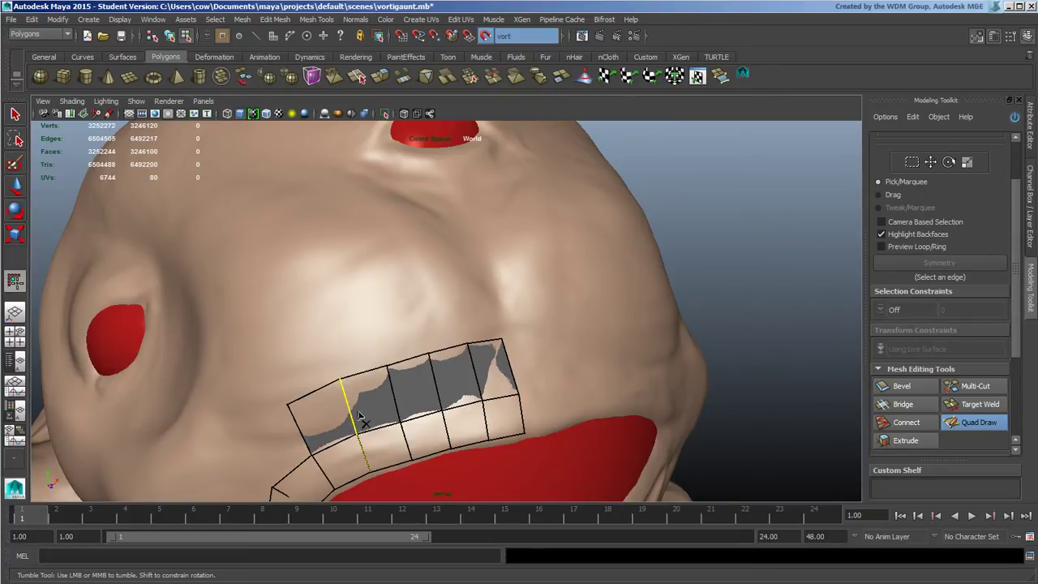
Move the second row's entire outer edge loop up the forehead, close to the small upper eye.
left_click(399, 414, "ctrl")
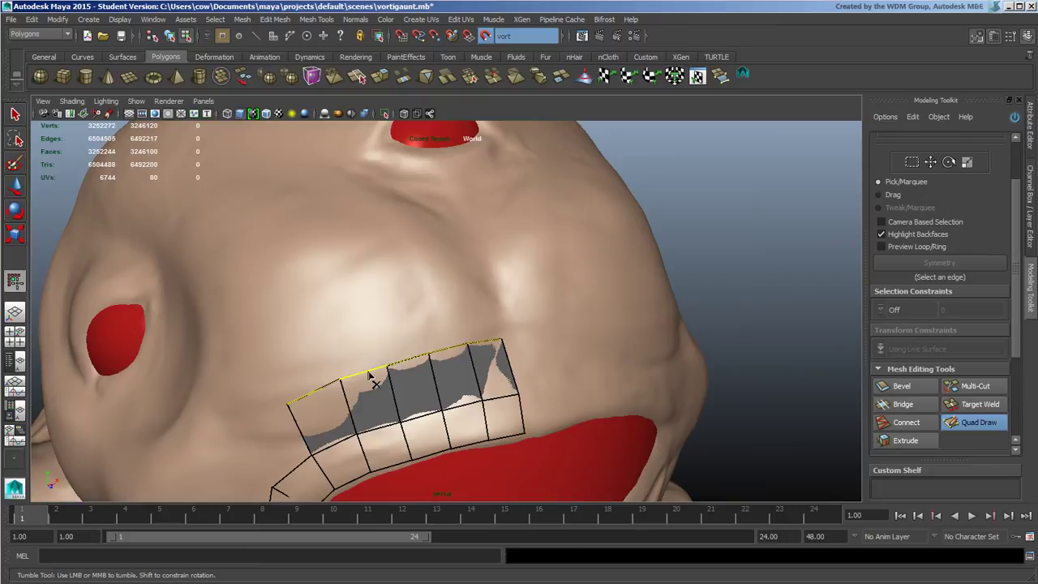
mouse_move(369, 376)
left_mouse_down()
mouse_move(281, 184)
mouse_move(316, 232)
mouse_move(300, 284)
mouse_move(340, 338)
mouse_move(324, 299)
mouse_move(342, 328)
left_mouse_up()
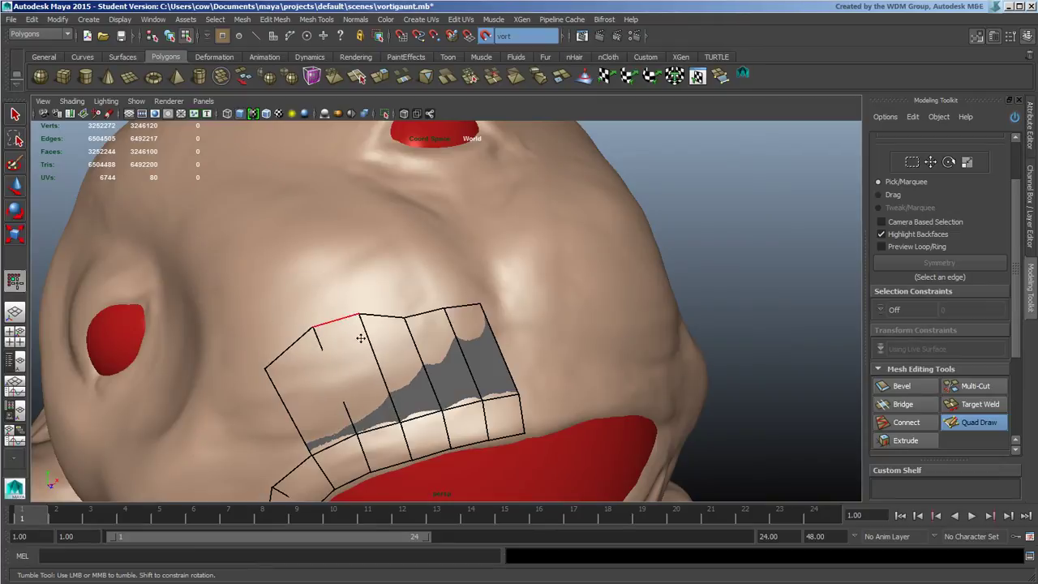
key("ctrl+z")
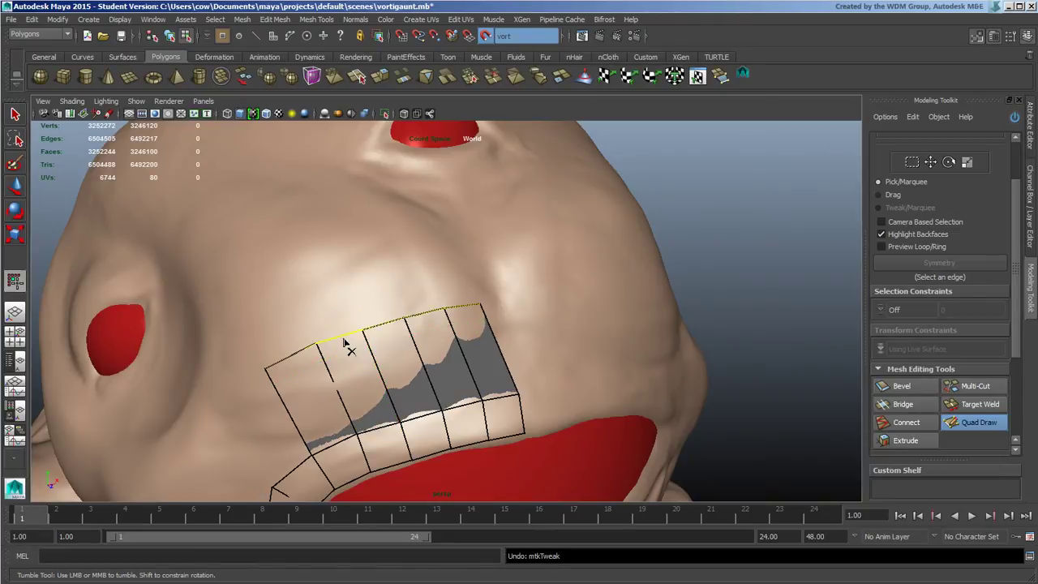
middle_click_drag(341, 336, 244, 187)
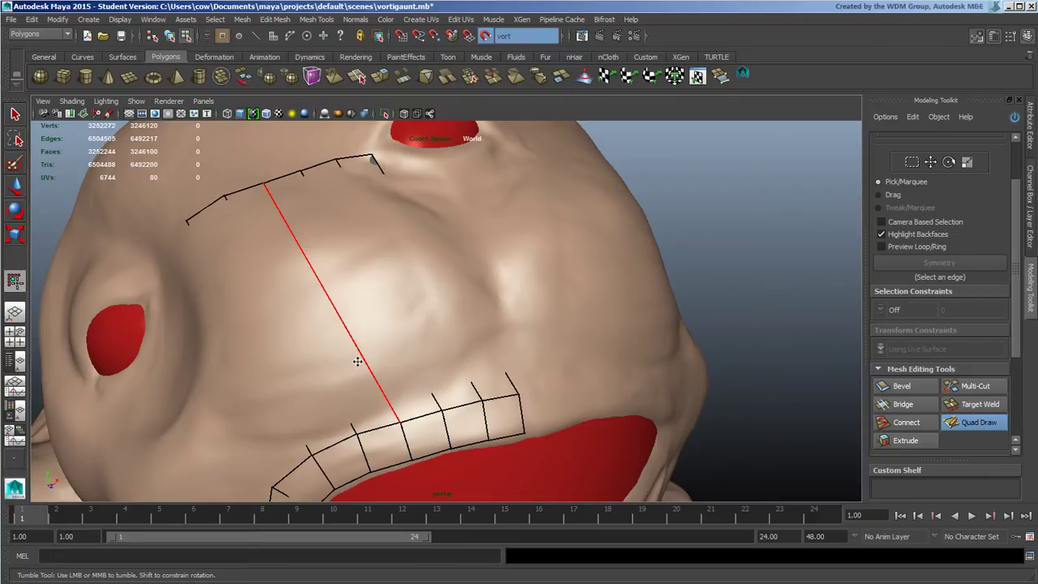
Insert four edge loops across the long forehead quads between the eye strip and the upper border.
left_click(291, 418, "ctrl")
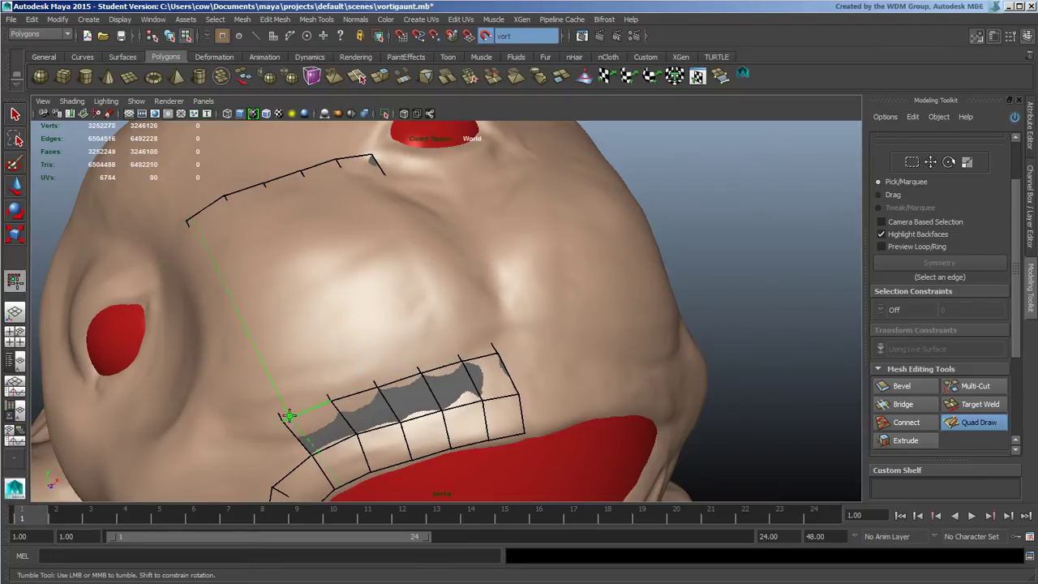
left_click(264, 371, "ctrl")
left_click(232, 317, "ctrl")
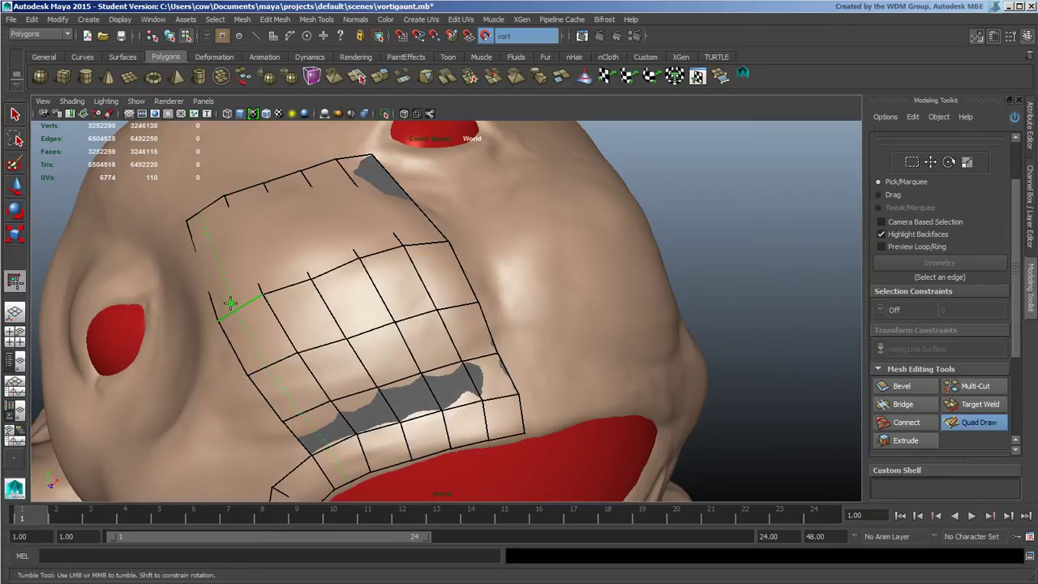
left_click(202, 256, "ctrl")
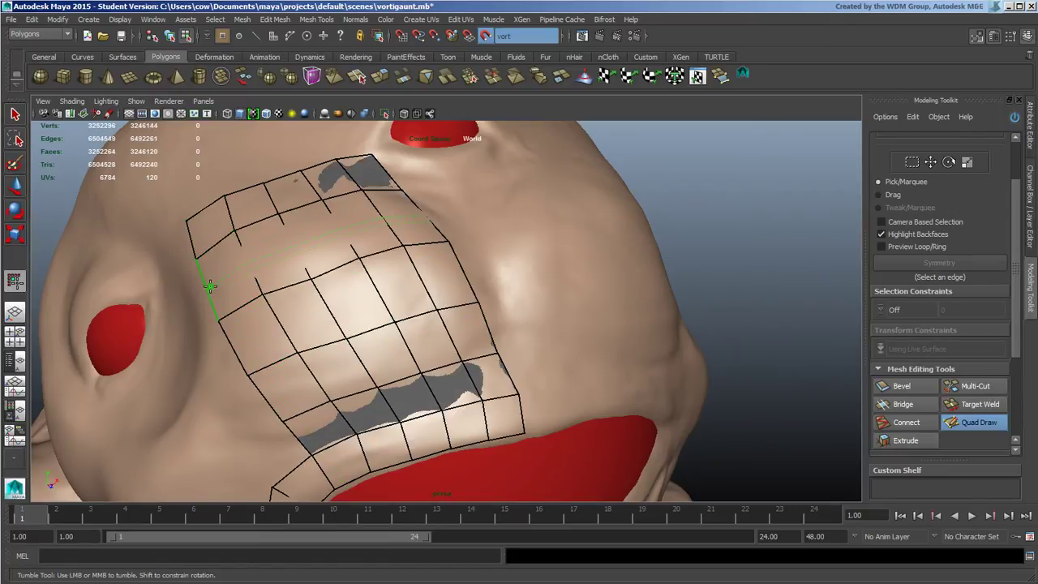
Extend the three outer edges at the eye corner across the cheek below the side eye, and divide them with eight edge loops.
mouse_move(503, 325)
left_mouse_down("alt")
mouse_move(525, 288)
mouse_move(540, 294)
mouse_move(450, 313)
mouse_move(519, 314)
left_mouse_up("alt")
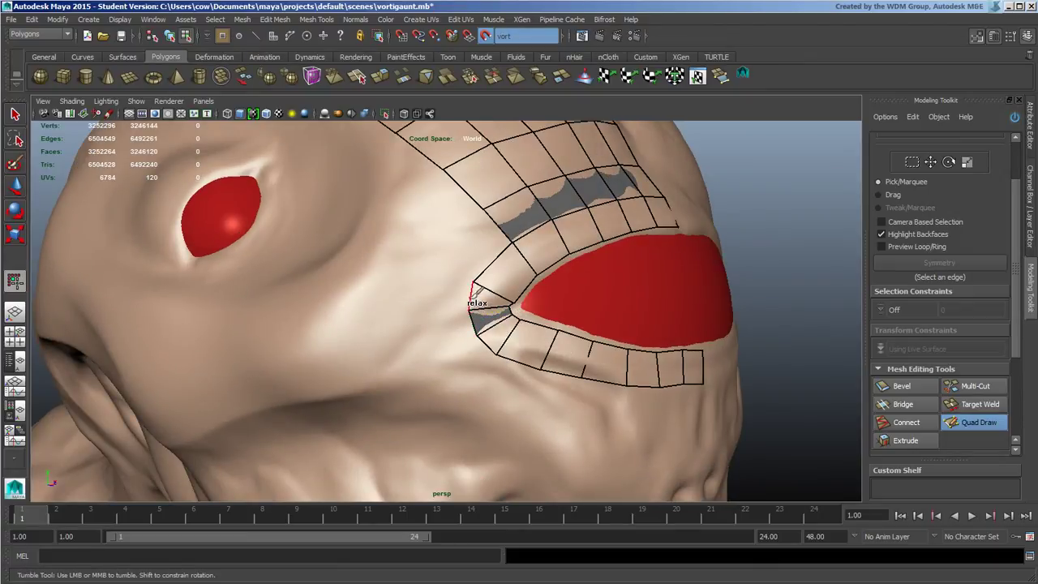
key("Tab")
mouse_move(479, 301)
left_mouse_down()
mouse_move(153, 332)
mouse_move(301, 352)
mouse_move(480, 333)
mouse_move(129, 362)
left_mouse_up()
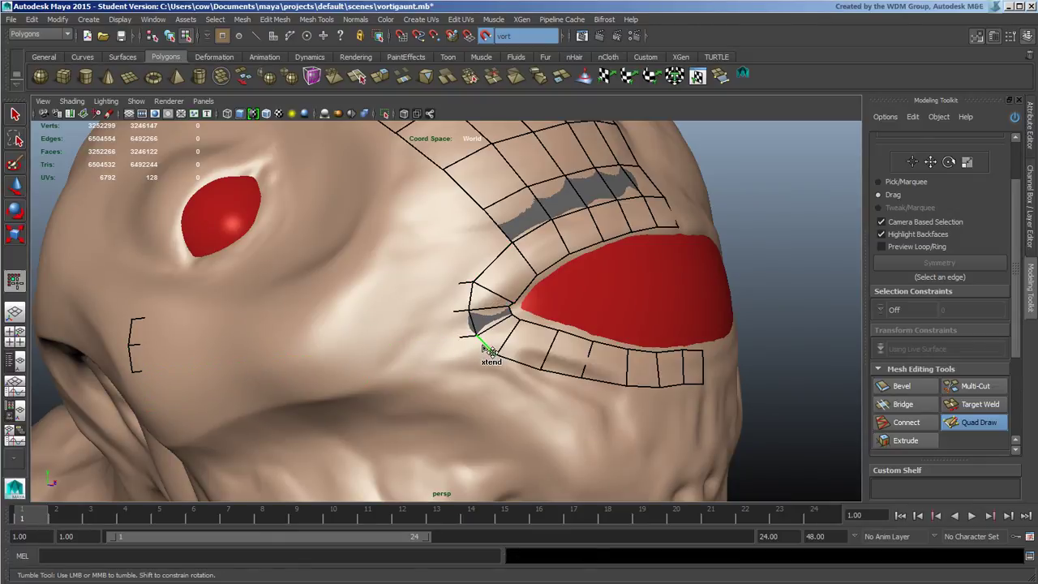
mouse_move(484, 348)
left_mouse_down()
mouse_move(240, 375)
mouse_move(151, 405)
mouse_move(136, 386)
mouse_move(160, 430)
left_mouse_up()
left_click_drag(133, 373, 146, 395)
left_click_drag(133, 348, 136, 362)
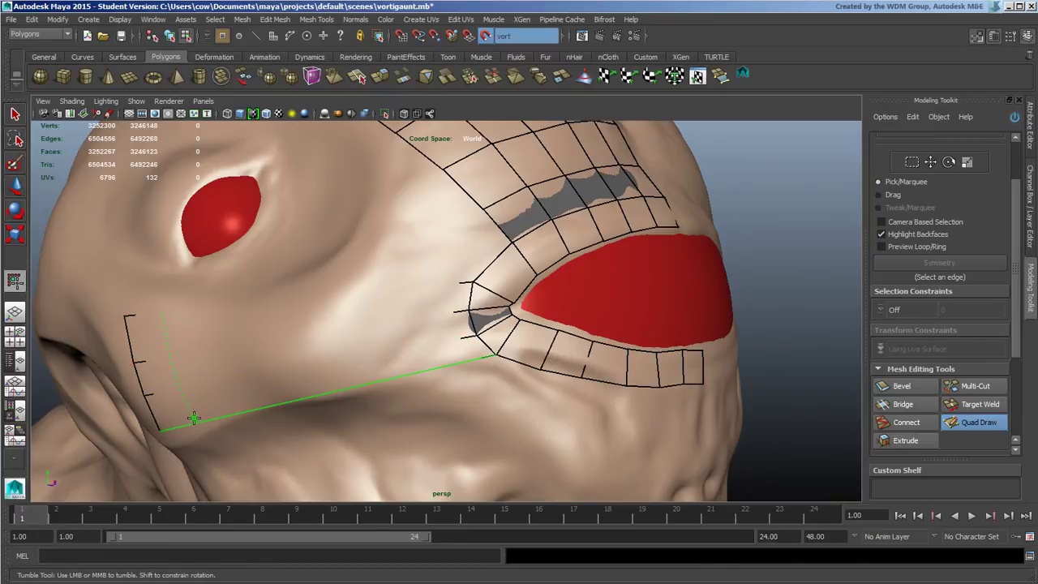
left_click_drag(194, 419, 477, 367)
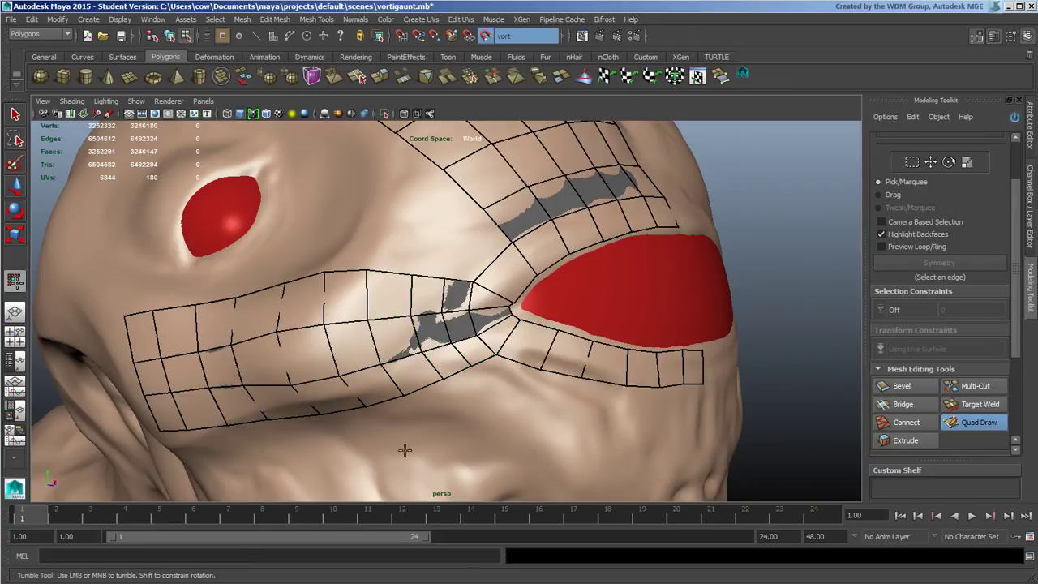
Reshape the cheek strip by moving the vertices along its lower border and far end to follow the sculpt.
mouse_move(321, 414)
left_mouse_down()
mouse_move(304, 397)
mouse_move(260, 411)
mouse_move(337, 419)
mouse_move(365, 394)
mouse_move(403, 385)
left_mouse_up()
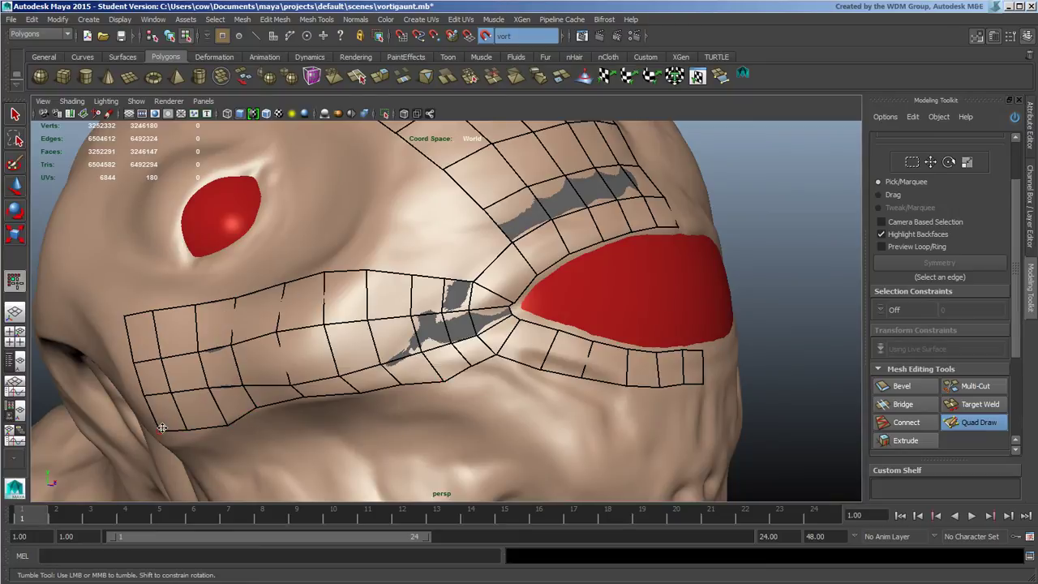
left_click_drag(187, 430, 186, 436)
left_click_drag(144, 399, 134, 400)
left_click_drag(133, 363, 120, 366)
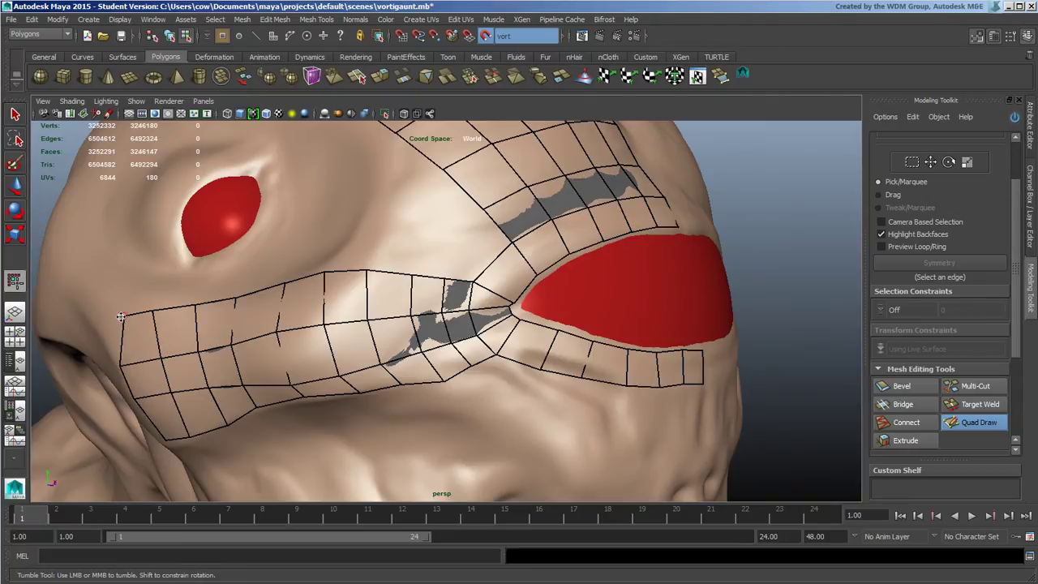
left_click_drag(120, 316, 108, 320)
Relax the vertices of the cheek strip to even out its quads.
left_click_drag(293, 379, 292, 380)
key("ctrl+z")
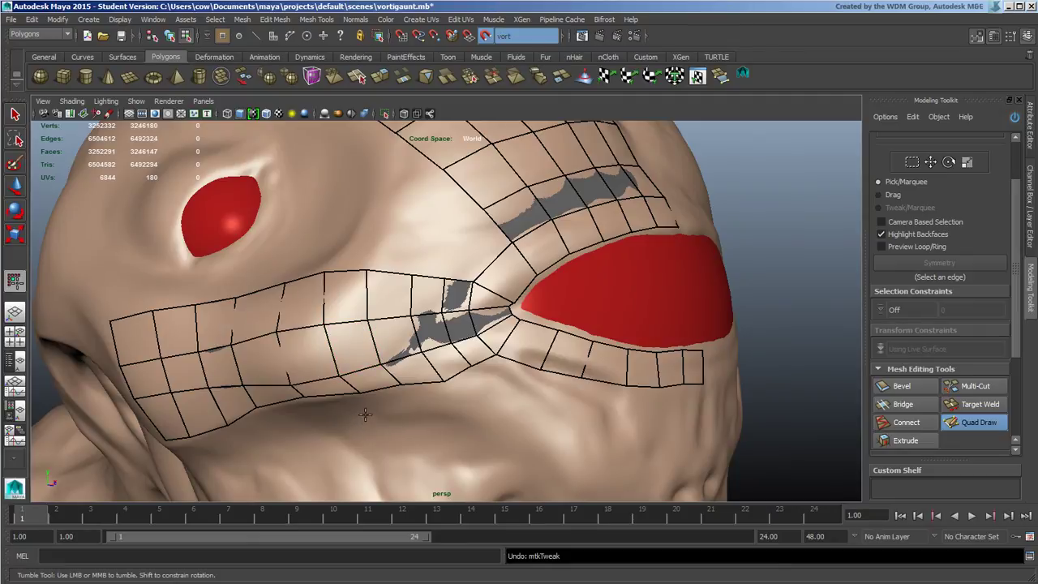
key("shift")
mouse_move(437, 313)
left_mouse_down("shift")
mouse_move(283, 333)
mouse_move(224, 370)
mouse_move(298, 372)
mouse_move(405, 350)
mouse_move(450, 312)
mouse_move(343, 312)
mouse_move(198, 365)
mouse_move(243, 337)
mouse_move(219, 373)
mouse_move(340, 341)
mouse_move(261, 393)
mouse_move(465, 374)
left_mouse_up("shift")
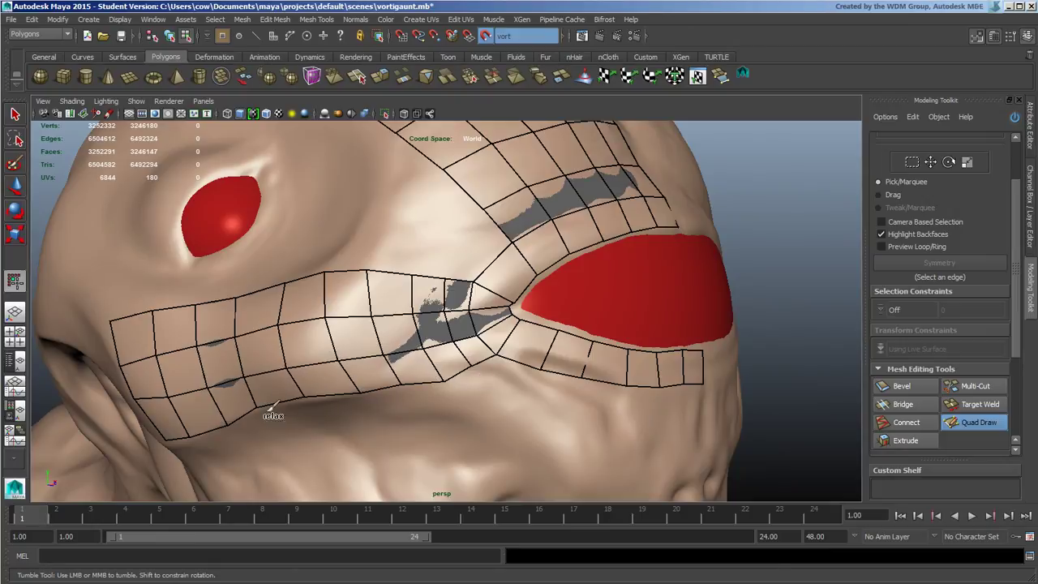
Relax the cheek strip's upper and lower borders and inner rows again to smooth their edge flow.
mouse_move(322, 292)
left_mouse_down("shift")
mouse_move(471, 294)
mouse_move(329, 357)
mouse_move(248, 323)
mouse_move(116, 385)
mouse_move(378, 342)
mouse_move(332, 358)
left_mouse_up("shift")
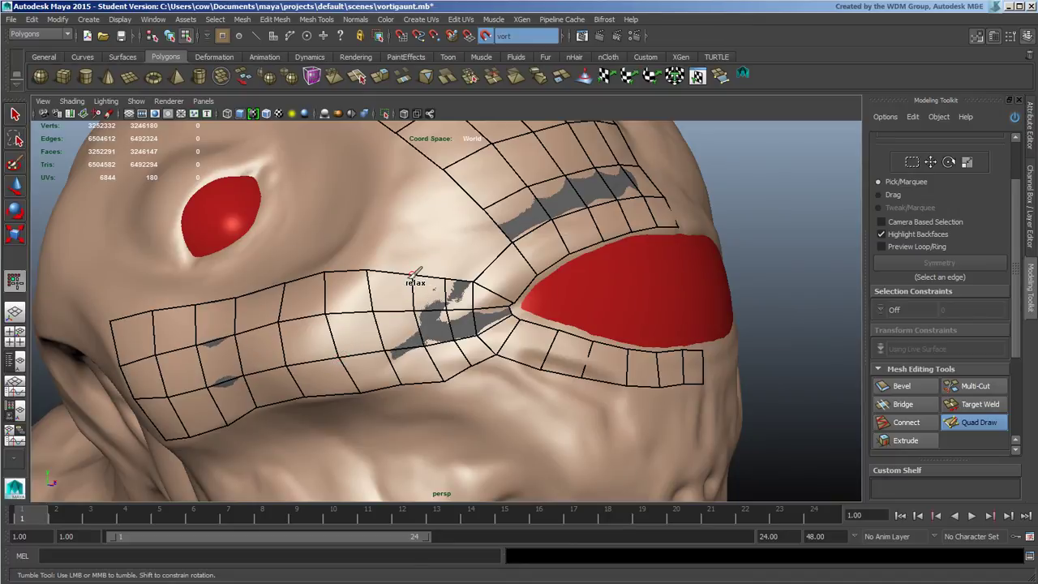
mouse_move(412, 275)
left_mouse_down("shift")
mouse_move(313, 276)
mouse_move(143, 302)
mouse_move(408, 272)
mouse_move(474, 281)
left_mouse_up("shift")
mouse_move(459, 375)
left_mouse_down("shift")
mouse_move(284, 401)
mouse_move(180, 435)
left_mouse_up("shift")
mouse_move(188, 391)
left_mouse_down("shift")
mouse_move(180, 384)
mouse_move(310, 330)
mouse_move(332, 351)
mouse_move(430, 357)
left_mouse_up("shift")
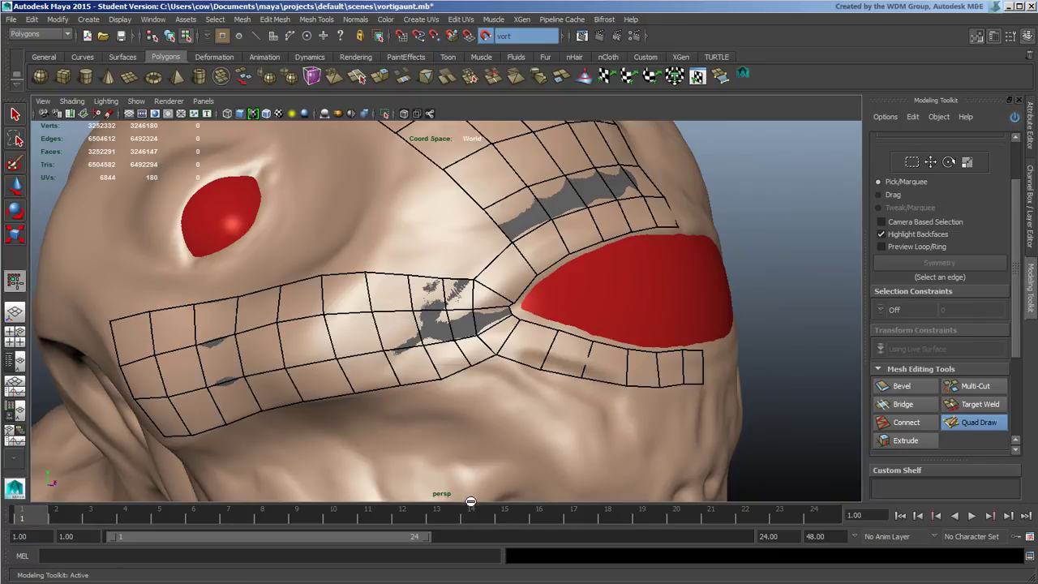
Fill the gap at the eye corner with a quad and continue with three quads along the cheek strip's upper border.
mouse_move(354, 343)
left_mouse_down("alt")
mouse_move(382, 320)
mouse_move(372, 369)
mouse_move(343, 375)
mouse_move(338, 349)
mouse_move(324, 355)
mouse_move(357, 379)
left_mouse_up("alt")
right_click_drag(357, 378, 313, 274, "alt")
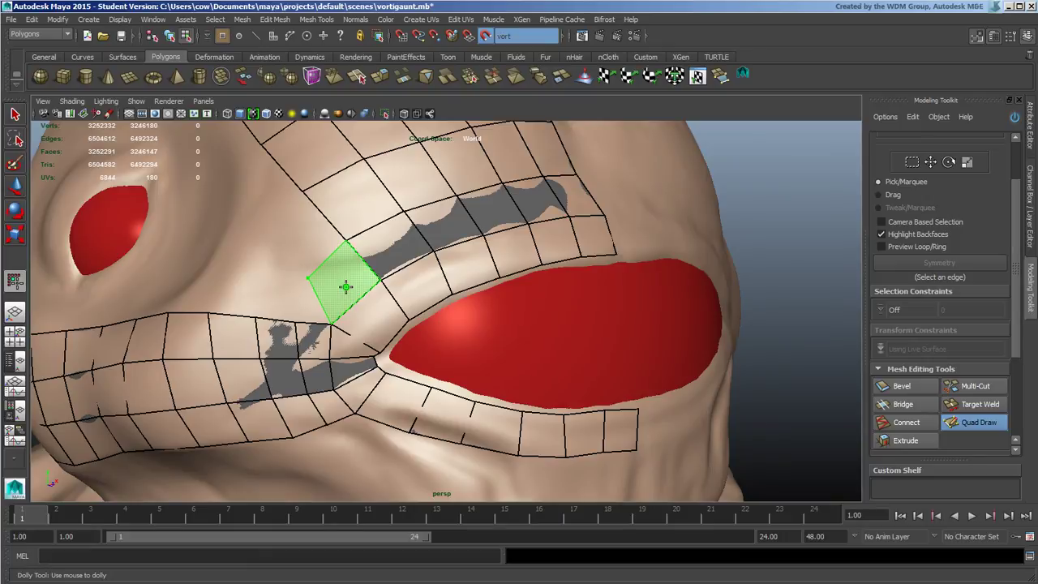
left_click(344, 287, "shift")
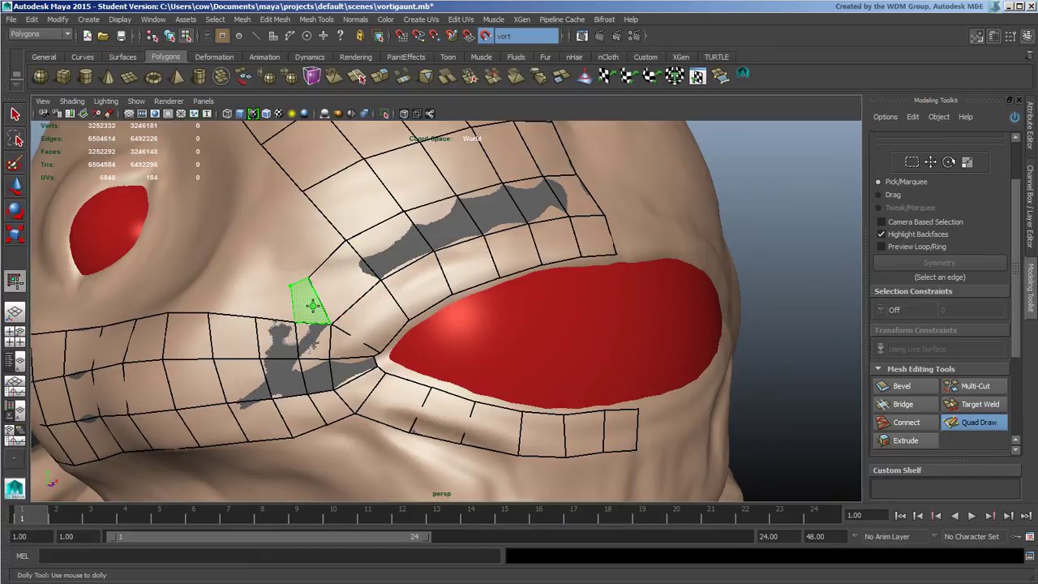
left_click(293, 297, "shift")
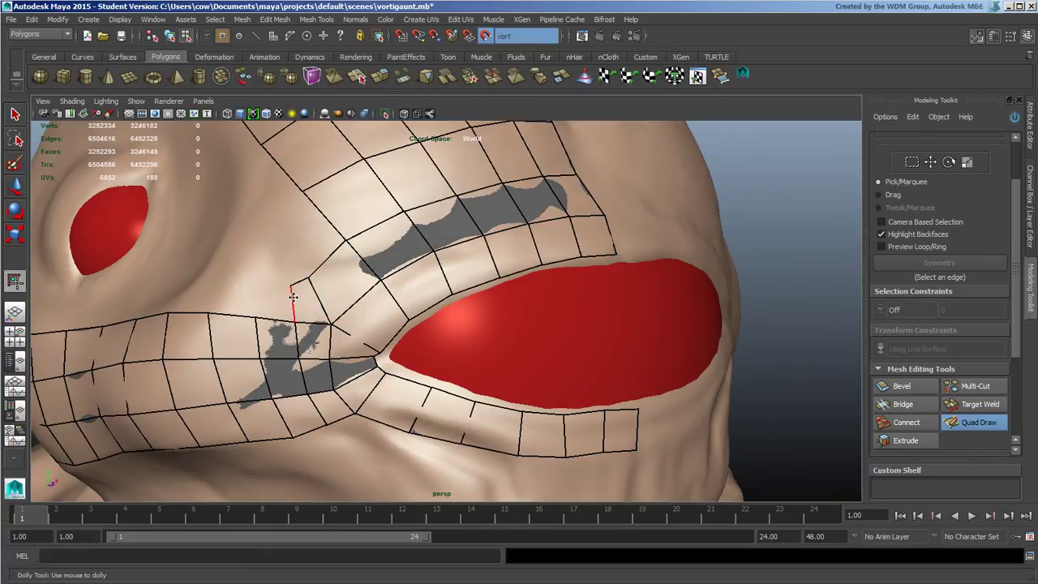
left_click(235, 298, "shift")
left_click(276, 300, "shift")
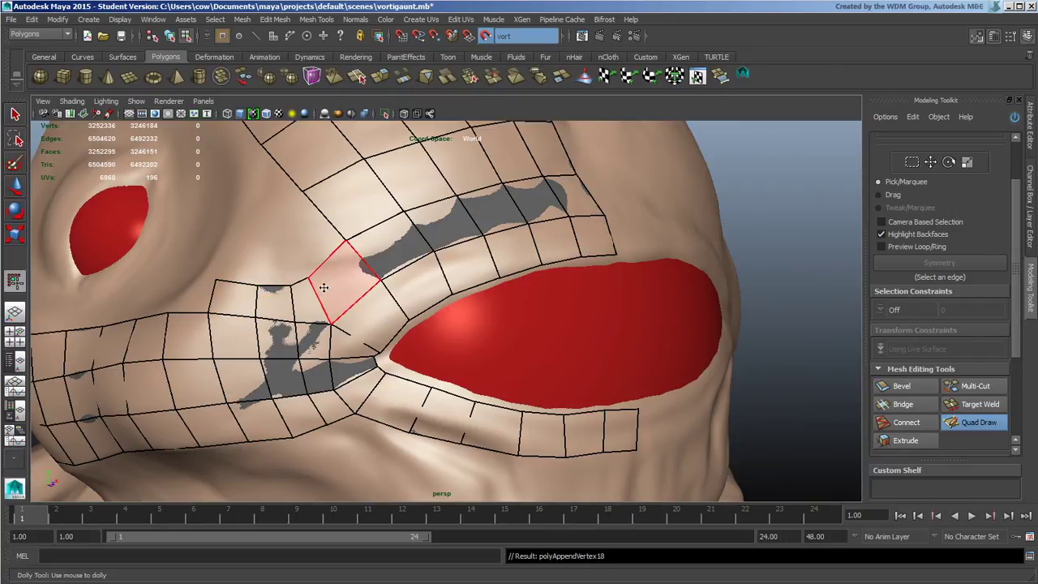
Raise the new row's upper vertices and bridge the row to the forehead border with three quads.
left_click_drag(289, 280, 287, 273)
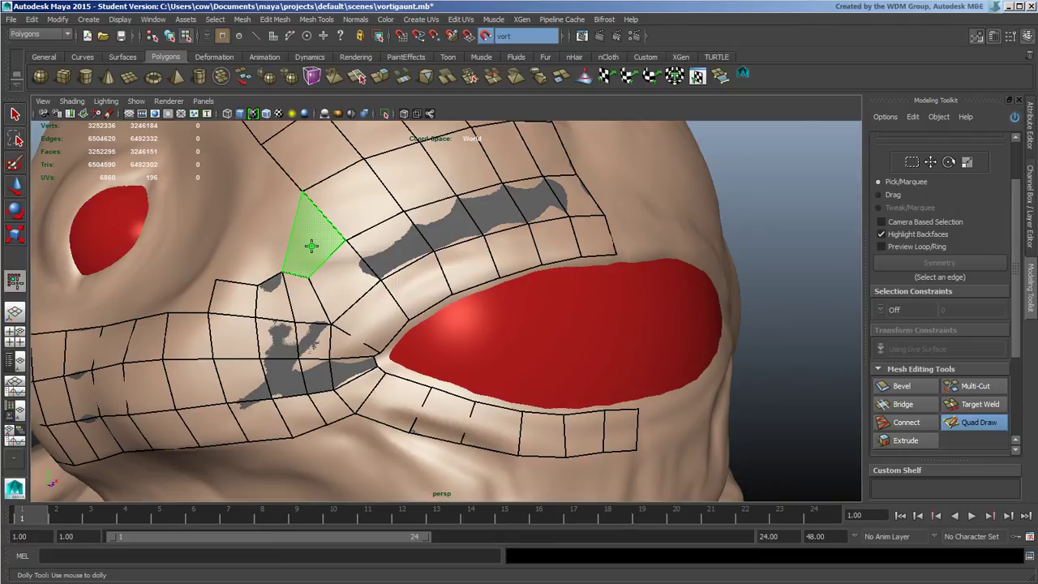
left_click(309, 243, "shift")
mouse_move(258, 283)
left_mouse_down()
mouse_move(253, 265)
mouse_move(219, 268)
mouse_move(218, 258)
left_mouse_up()
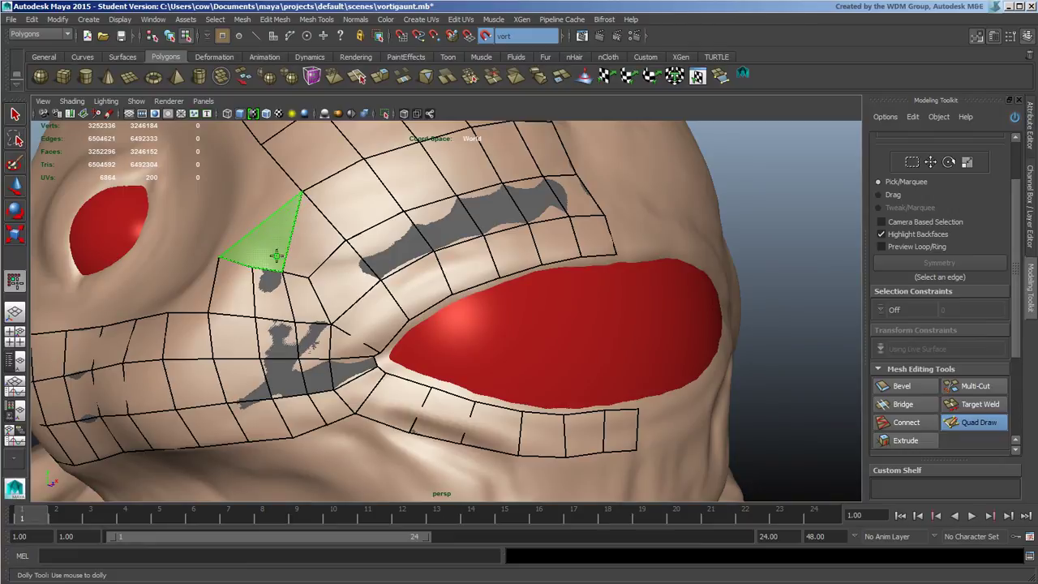
left_click(282, 205, "shift")
left_click_drag(258, 251, 314, 279, "alt")
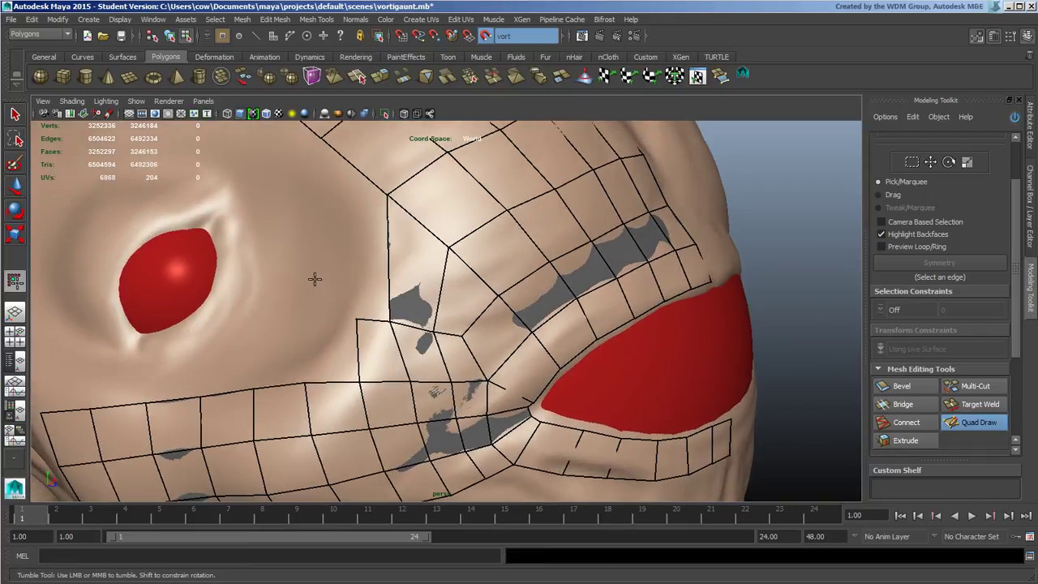
middle_click_drag(314, 279, 336, 301, "alt")
left_click(365, 290, "shift")
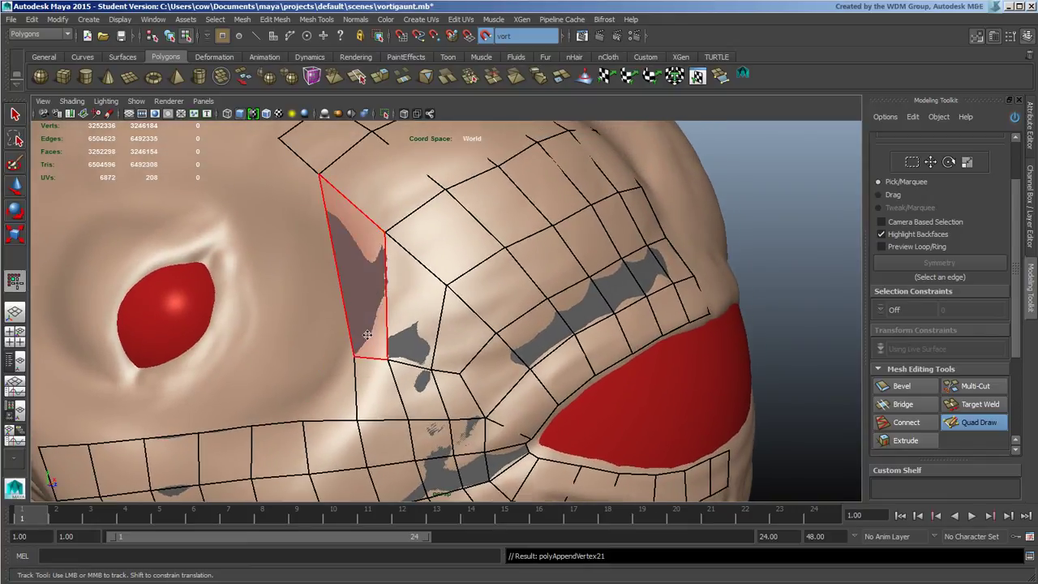
Insert an edge loop across the new bridging quads and reposition its vertices to even out their spacing.
left_click(482, 354, "ctrl")
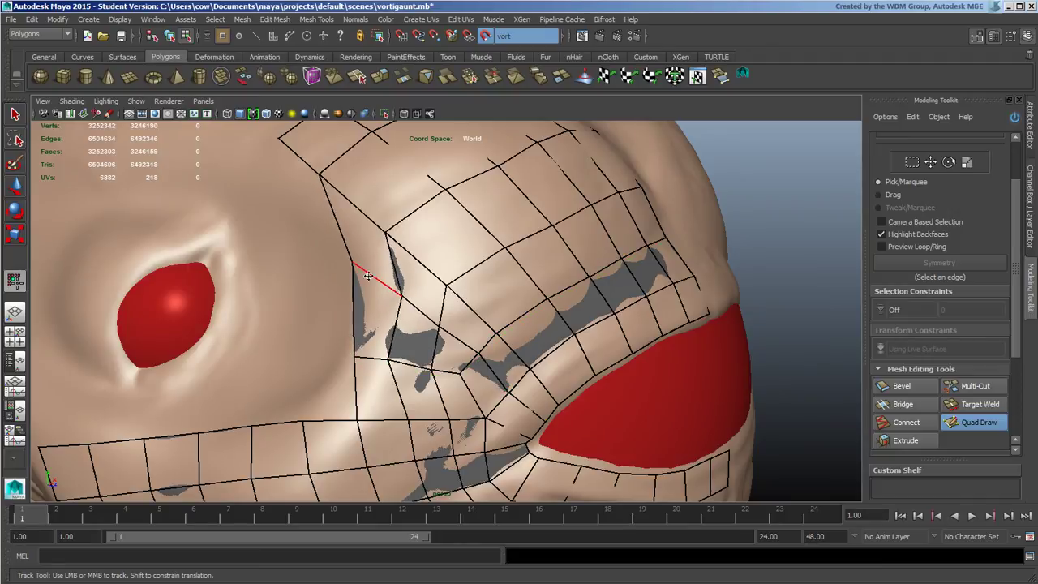
left_click_drag(404, 296, 454, 333)
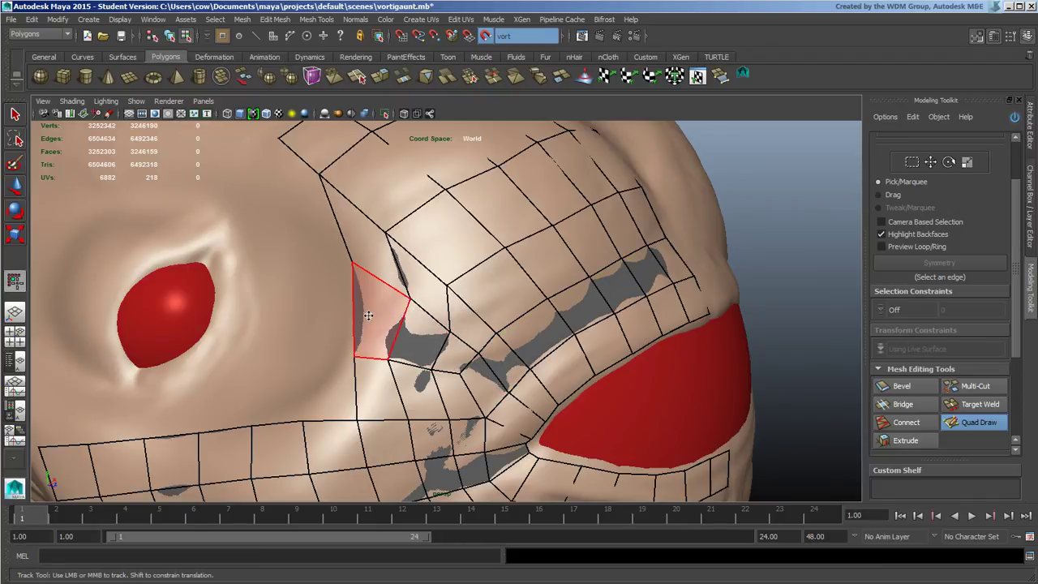